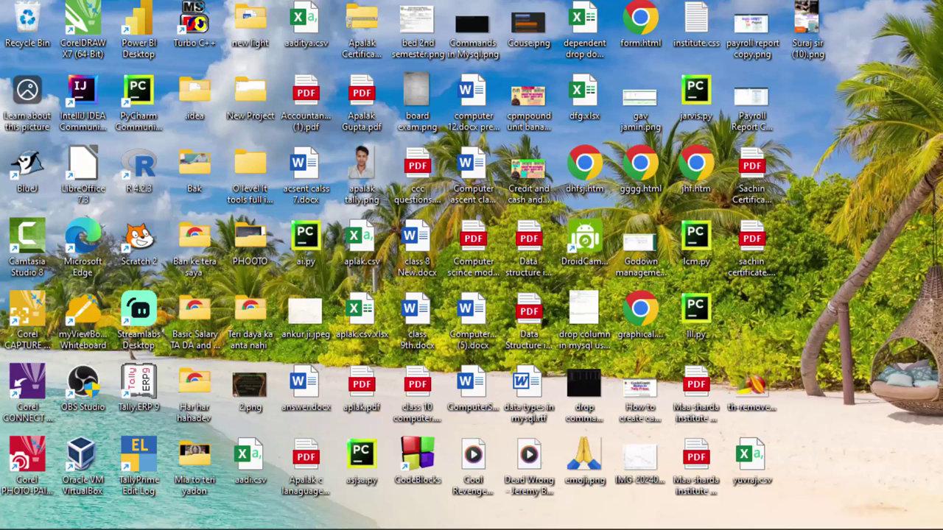
Step: Refresh the Windows desktop from its right-click menu, then bring up the Start menu
right_click(890, 220)
click(851, 252)
key(super)
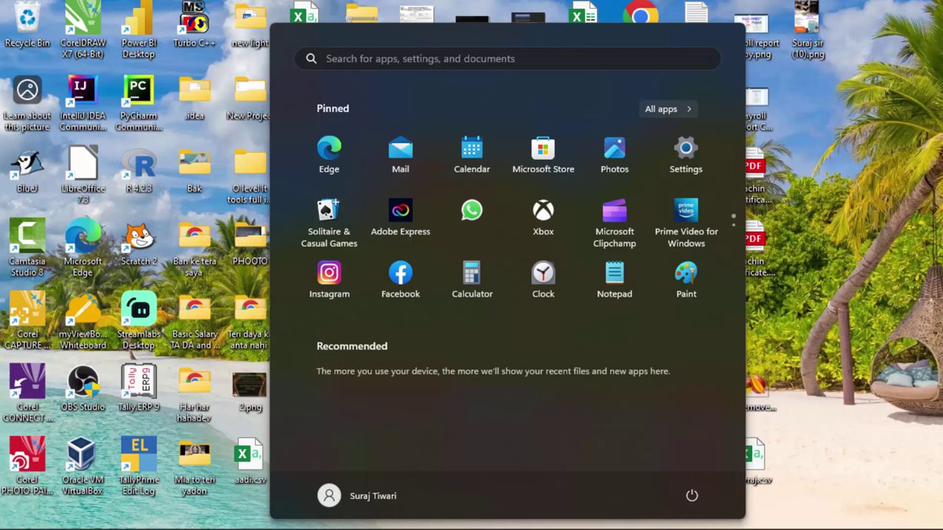
Step: Search the Start menu for 'access' and launch Microsoft Office Access 2007
text(msa)
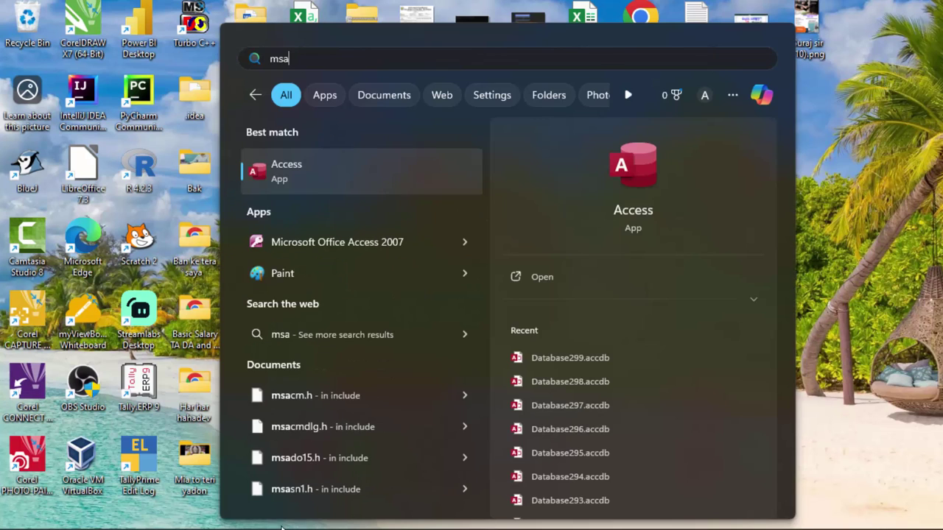
click(364, 169)
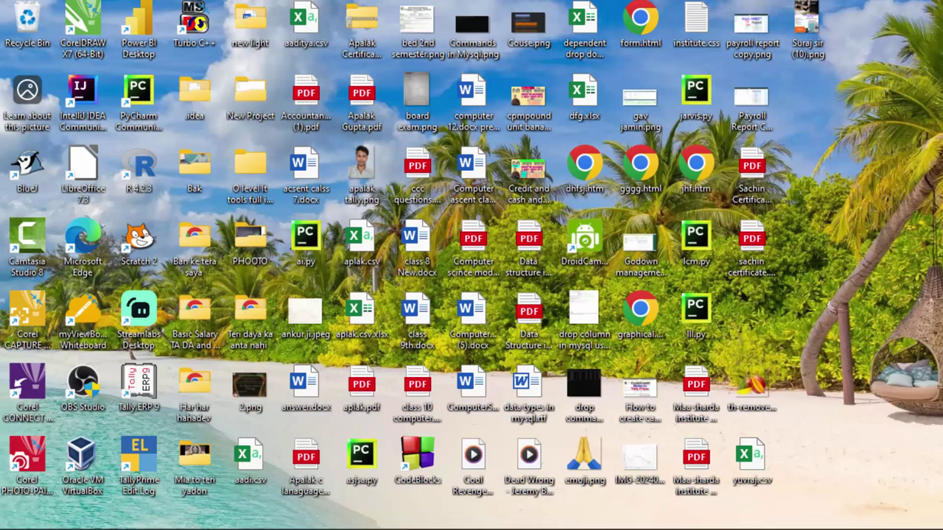
key(super)
text(access)
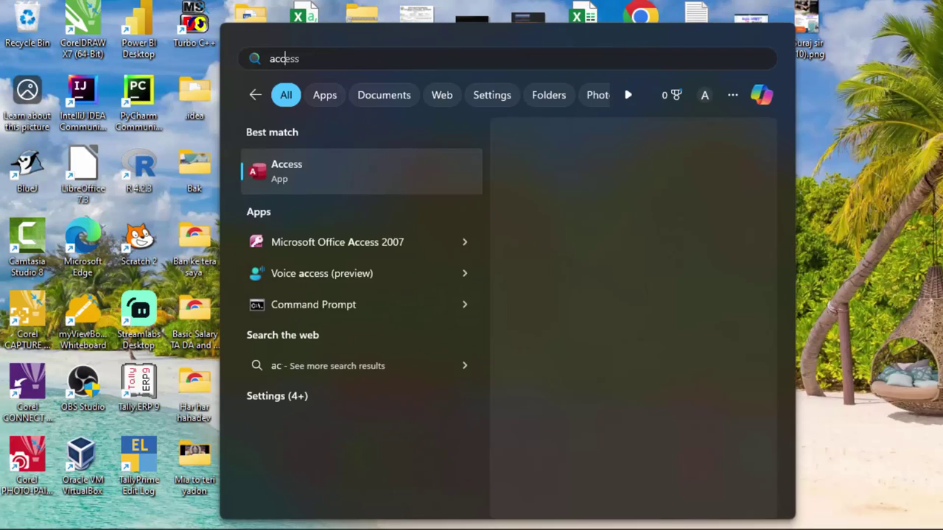
click(401, 241)
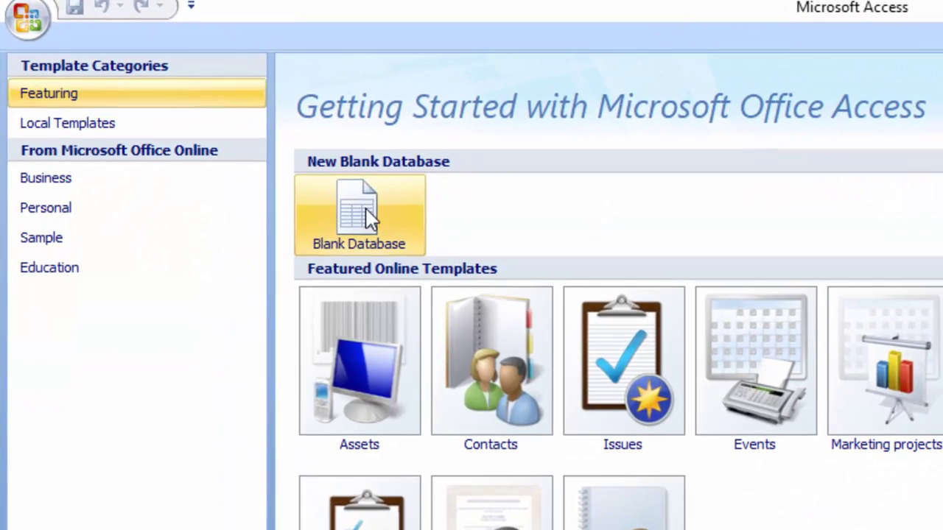
Step: Create a blank database named Database300.accdb
click(247, 145)
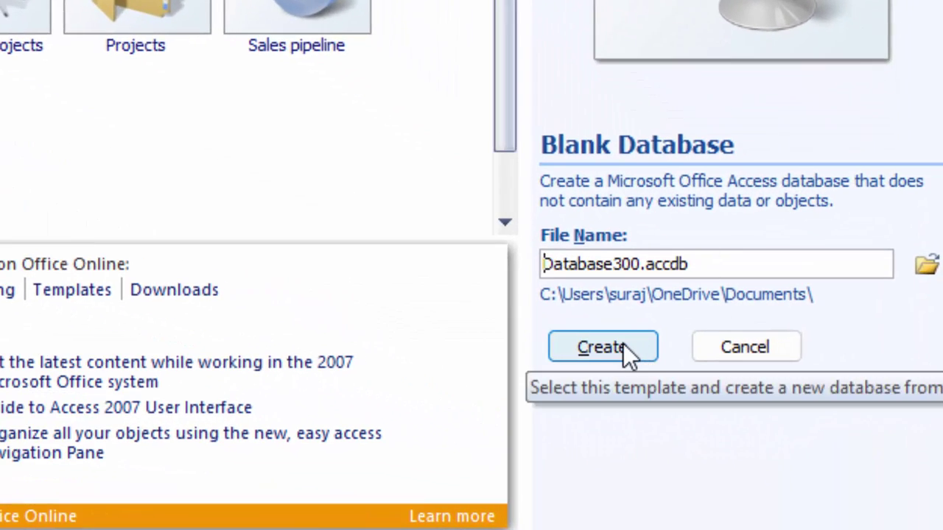
click(624, 344)
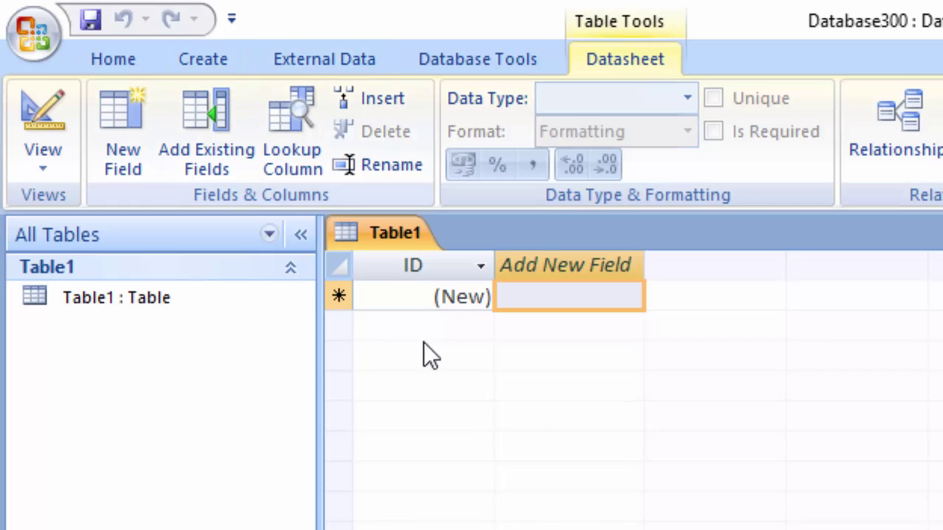
Step: Switch the table to Design View, saving it under the name 'Attendane'
click(33, 166)
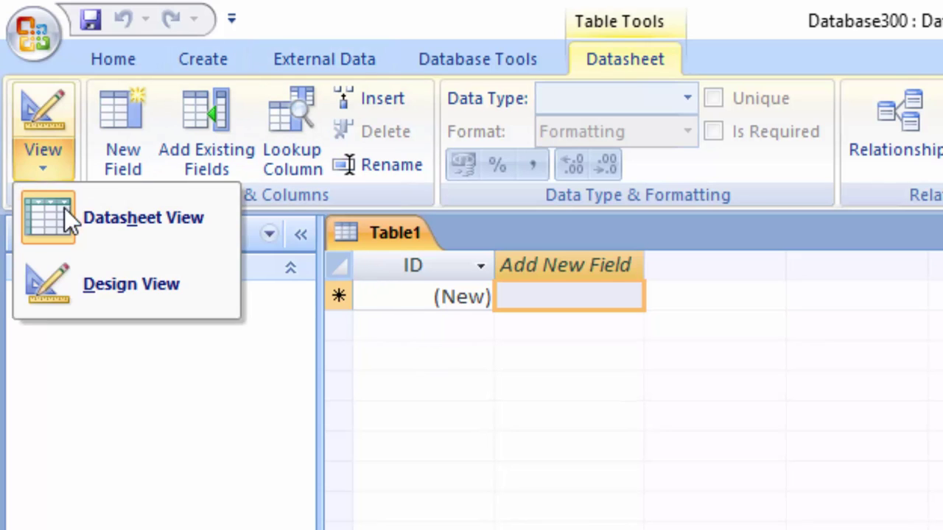
click(103, 271)
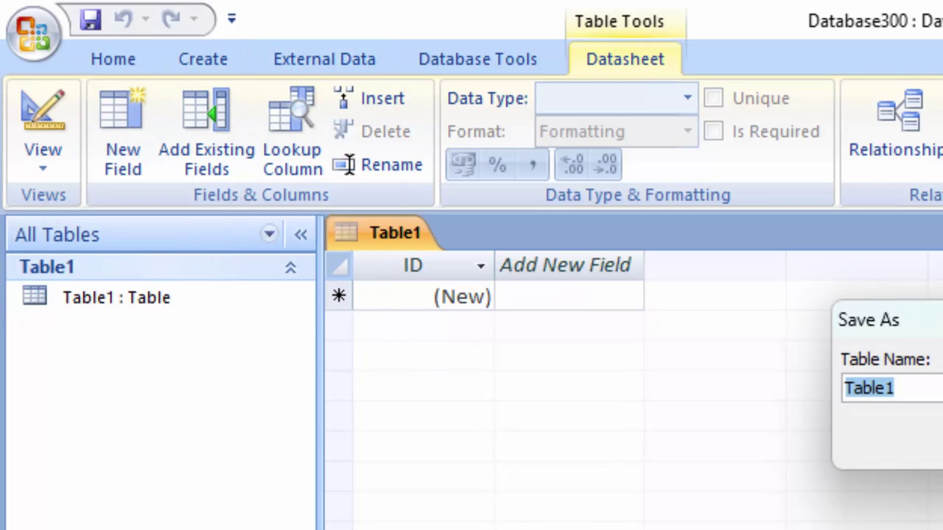
key(BackSpace)
text(A)
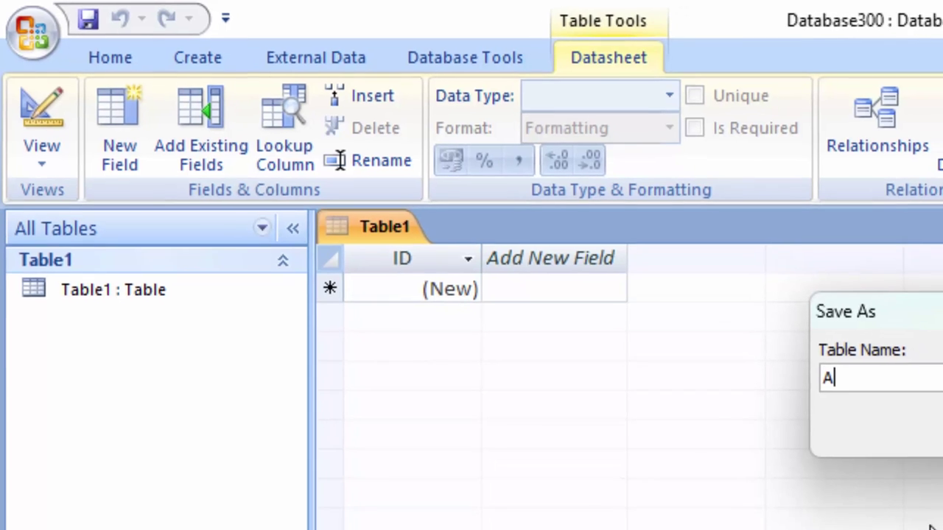
text(tte)
text(nabace)
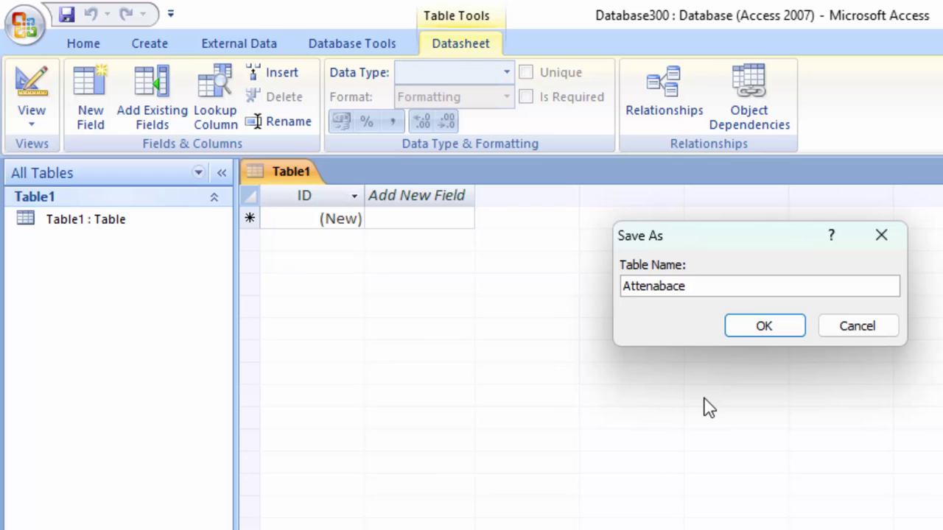
key(BackSpace)
key(BackSpace)
key(BackSpace)
key(BackSpace)
text(enda)
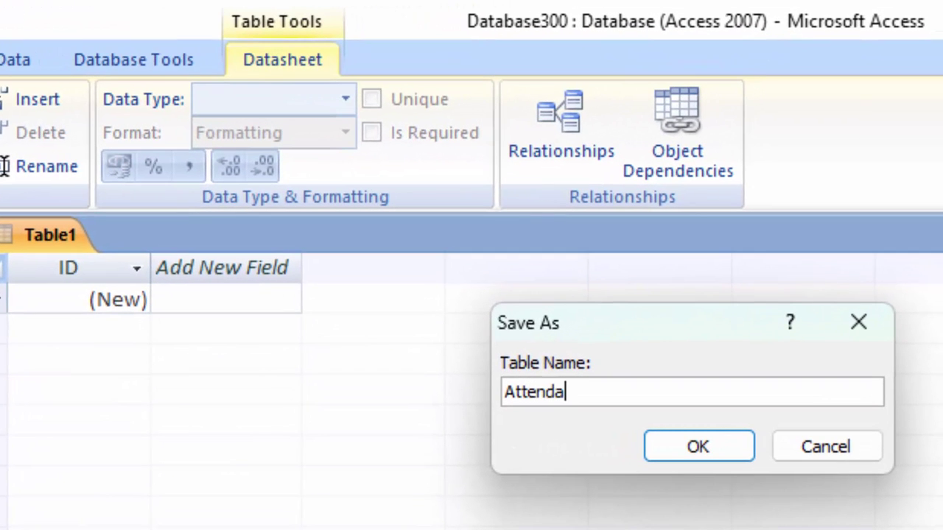
text(ne)
click(698, 446)
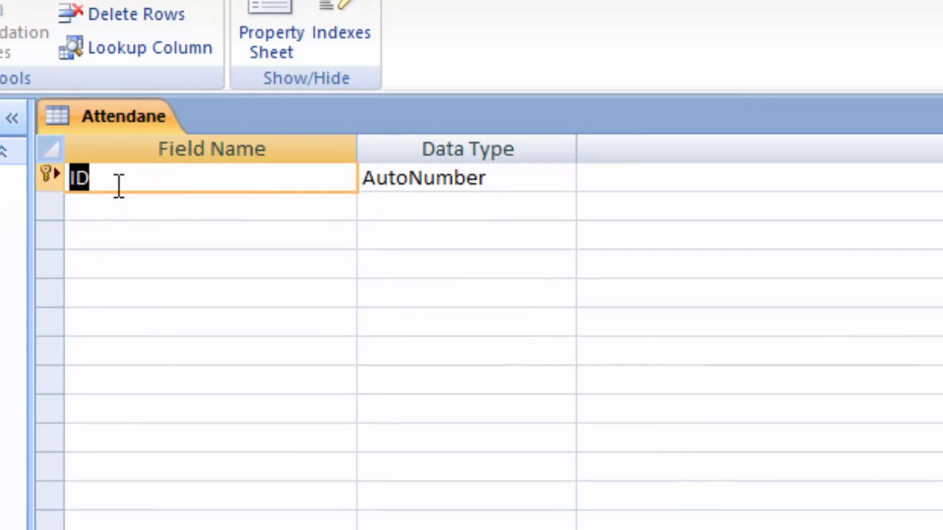
Step: Rename the ID field to Student_id
click(95, 177)
double_click(95, 177)
key(Delete)
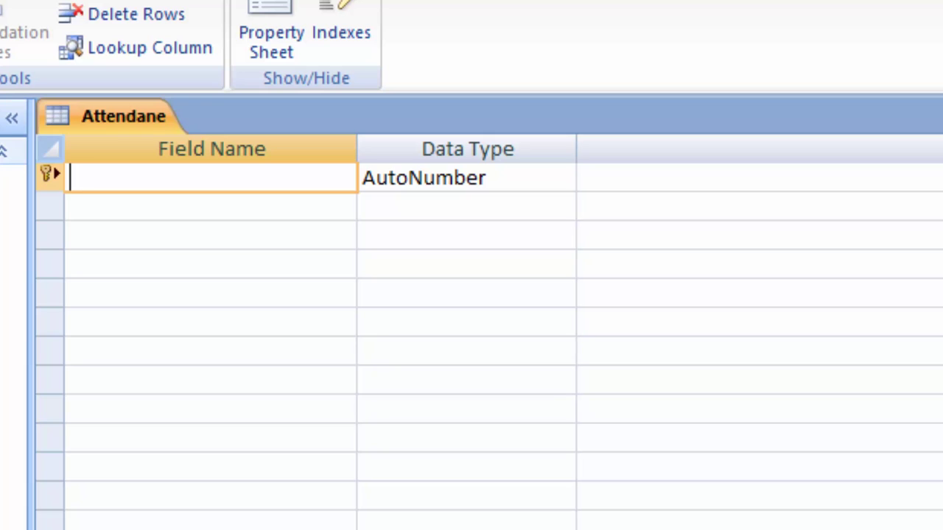
text(Student)
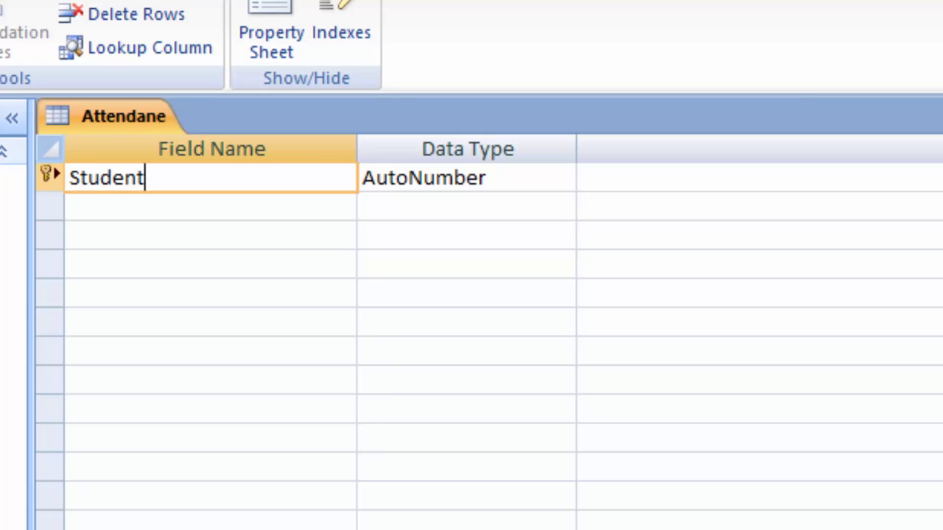
text(_id)
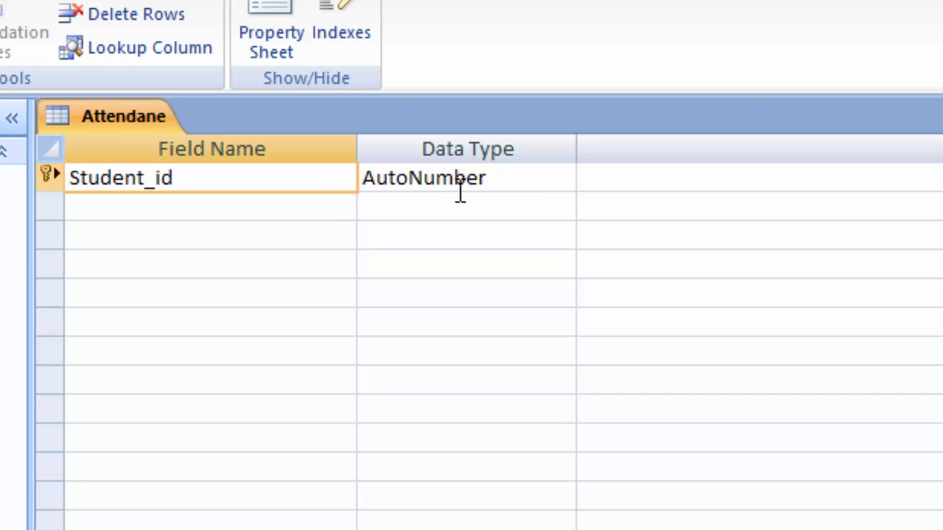
Step: Add a second field, Name_of_Students, with the Text data type
click(126, 211)
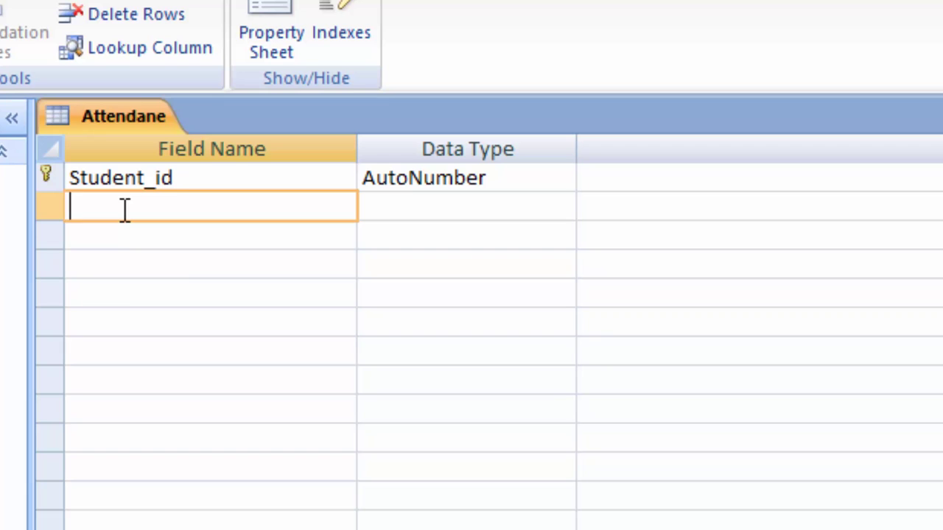
text(Name )
text(of )
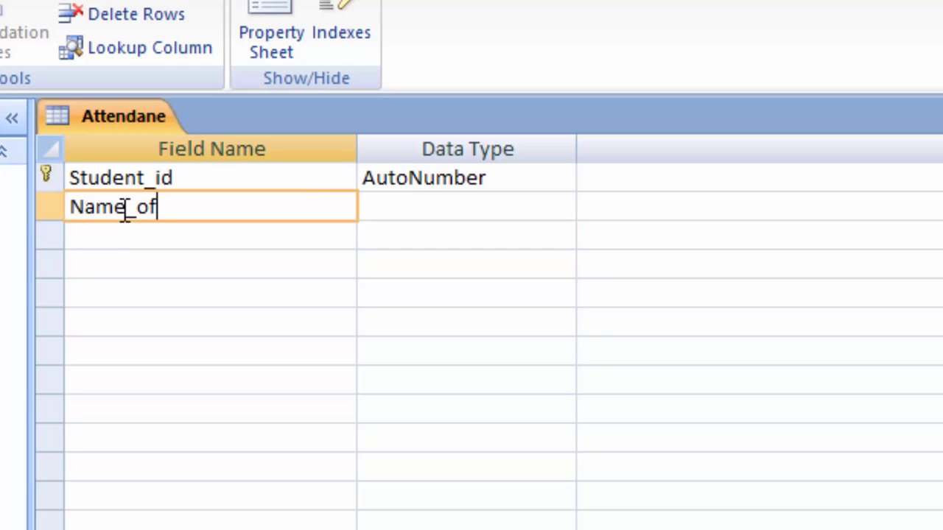
text(_Stude)
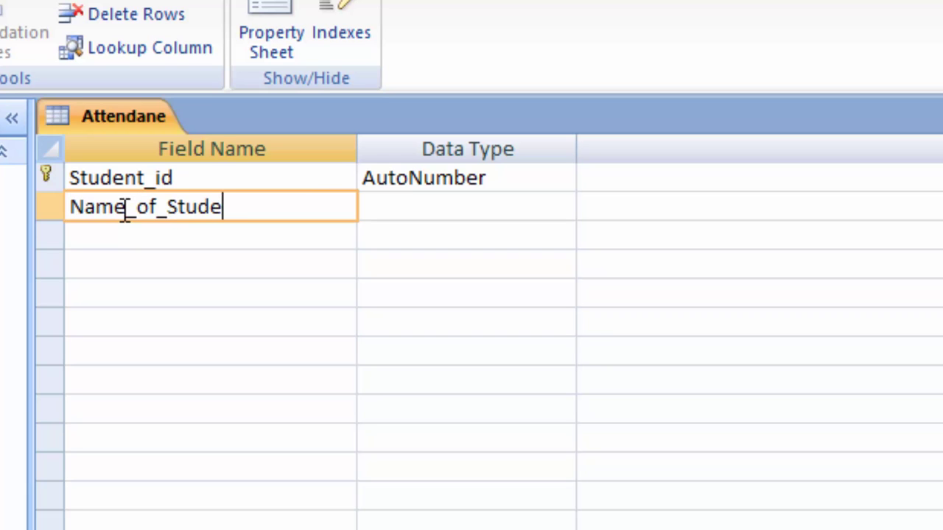
text(nts)
click(384, 212)
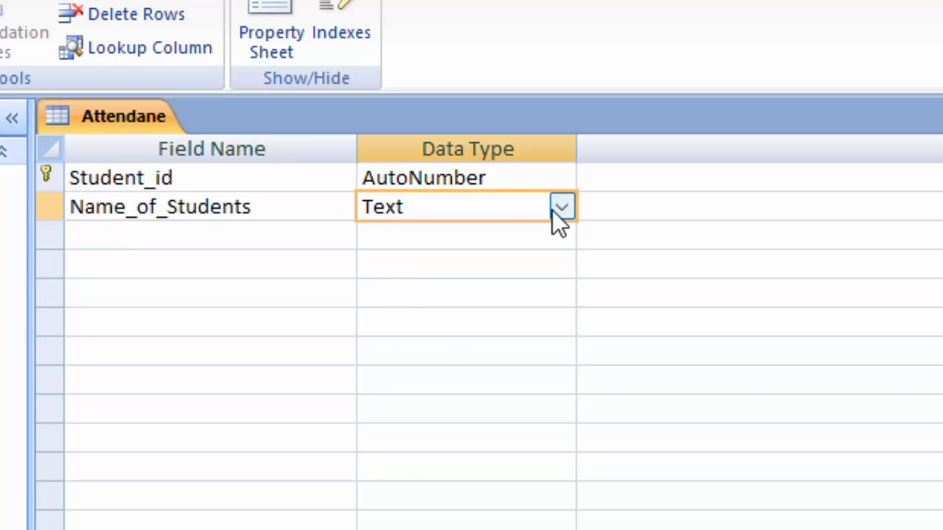
click(560, 208)
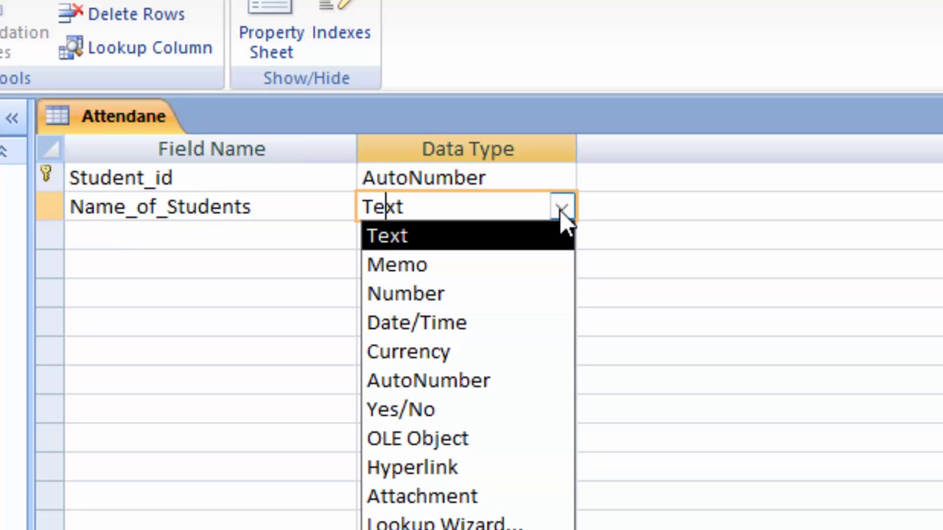
click(502, 246)
click(153, 230)
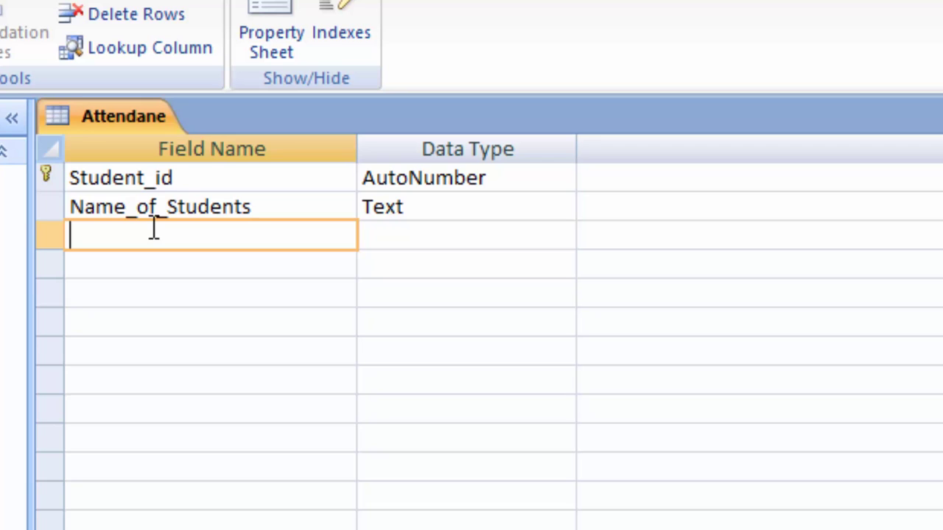
Step: Add an Attendance field as a Lookup Wizard type, choosing to type the values manually
text(Atten)
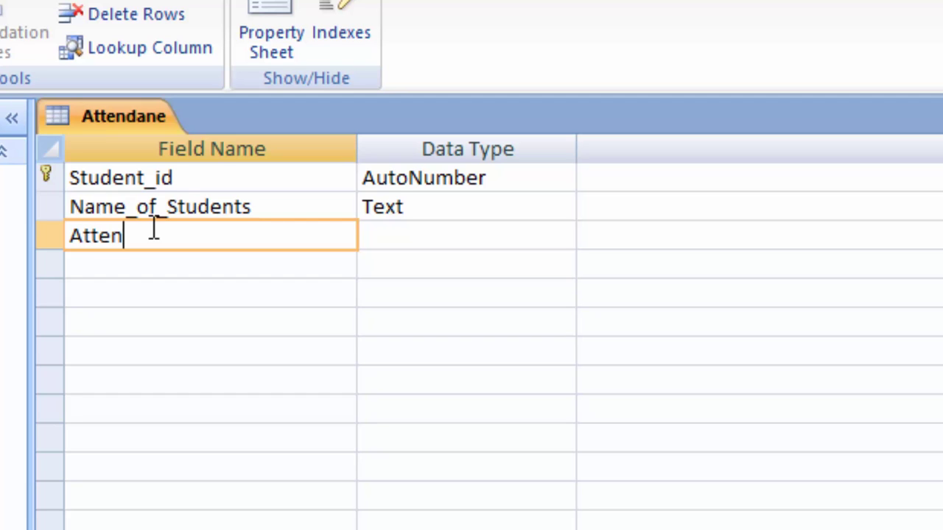
text(dance)
click(404, 232)
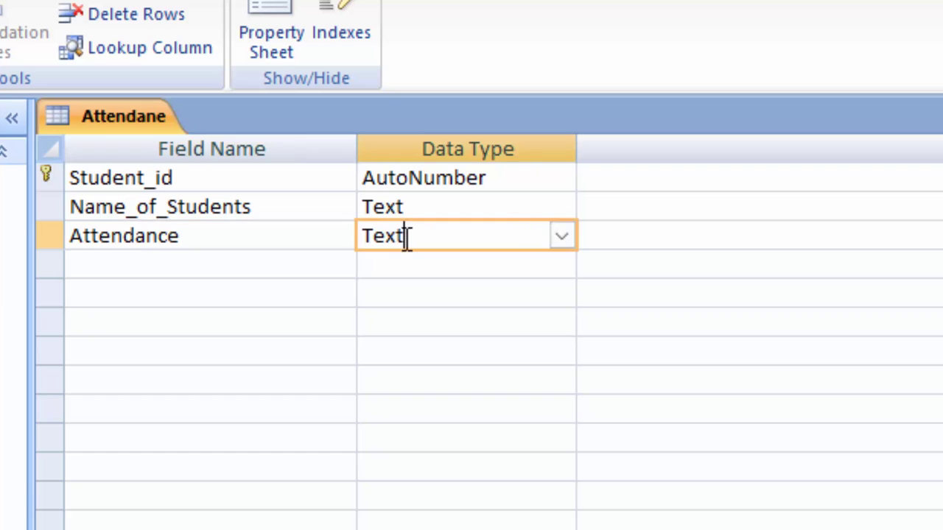
click(556, 242)
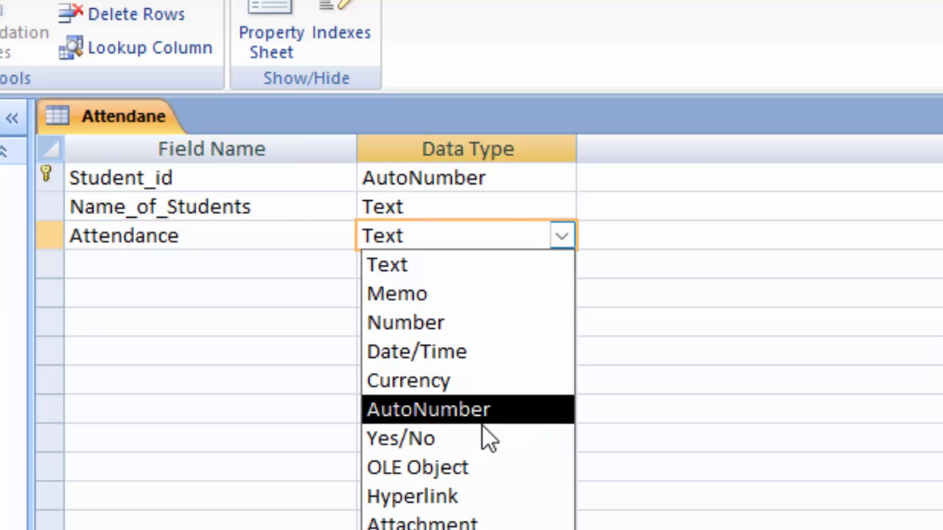
click(420, 528)
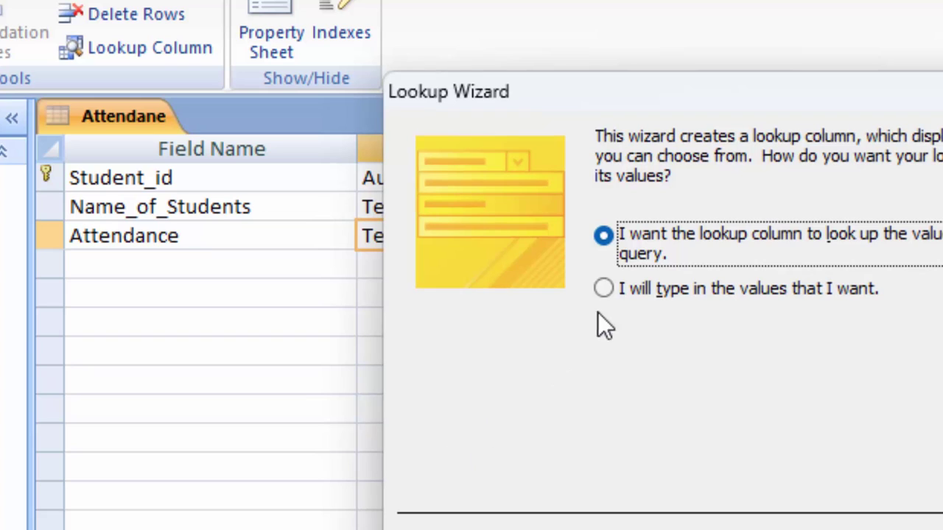
click(613, 288)
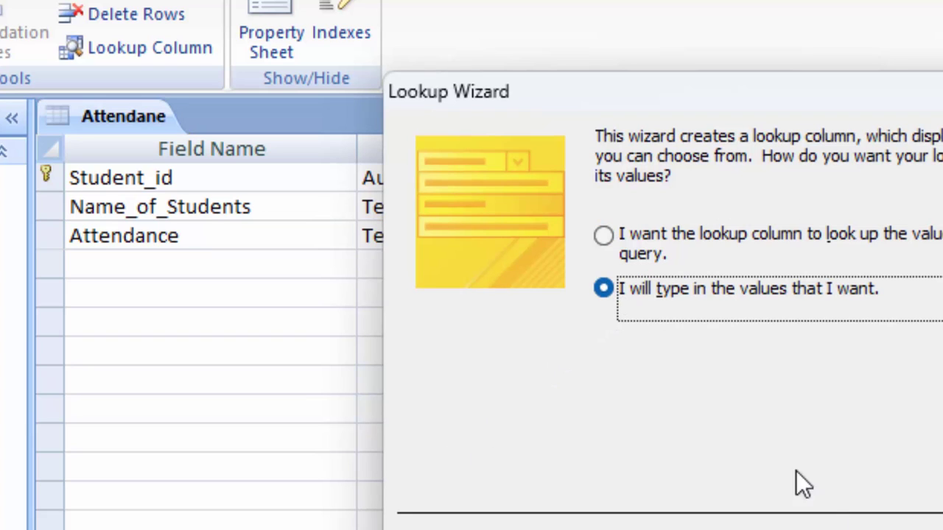
Step: Enter P and A as the lookup values and finish the wizard with label Attendance
click(840, 527)
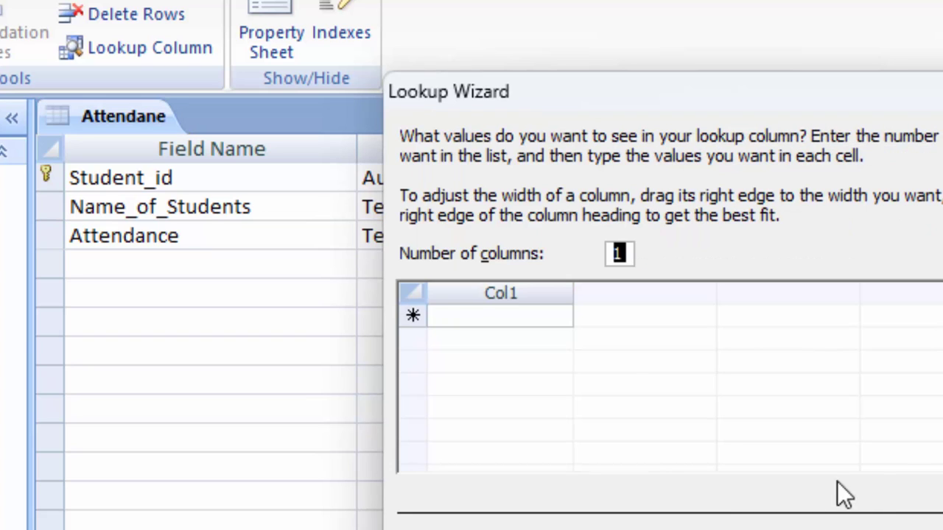
click(491, 315)
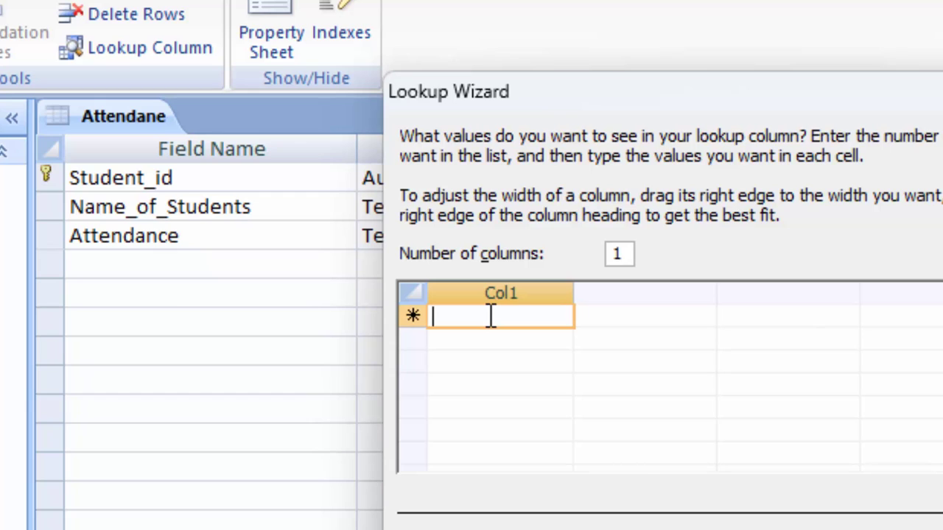
text(P)
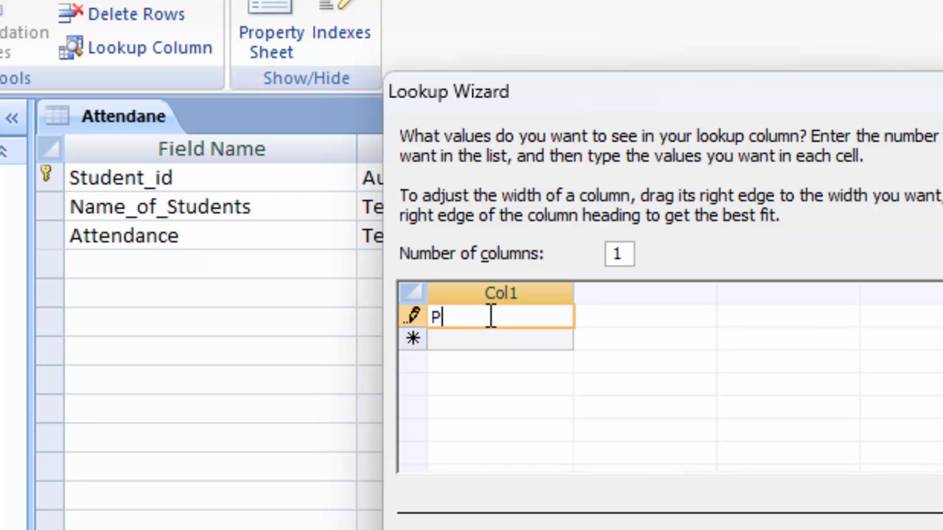
key(Down)
text(A)
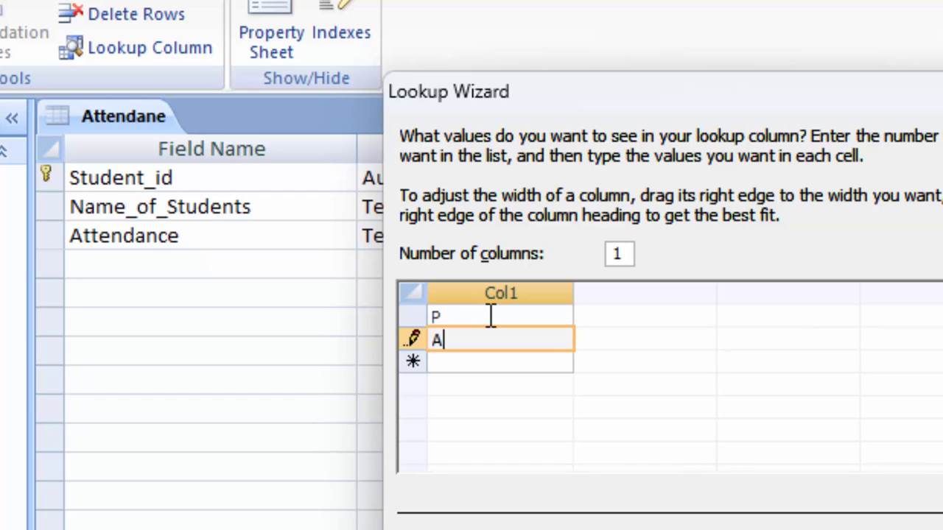
key(Return)
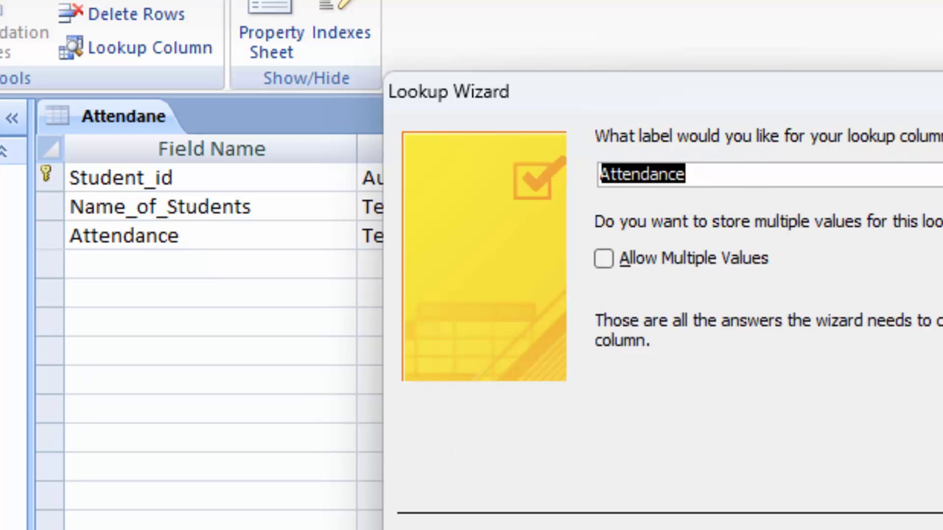
key(Return)
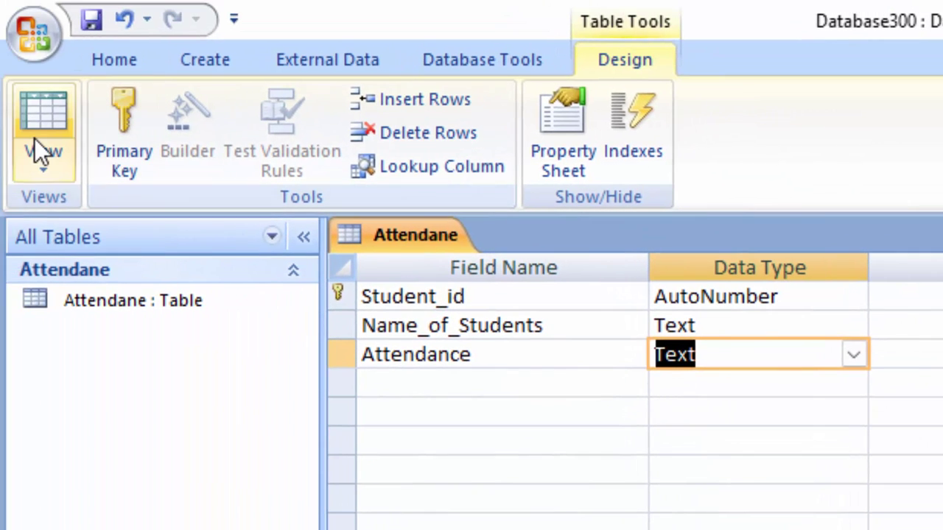
Step: Save the Attendane table, open it in Datasheet View, and widen the Name_of_Students column
click(35, 134)
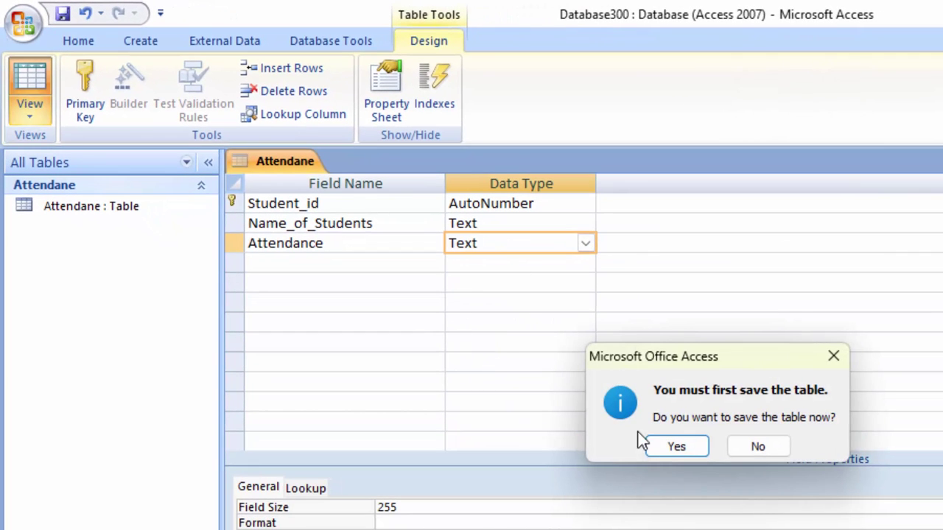
click(677, 447)
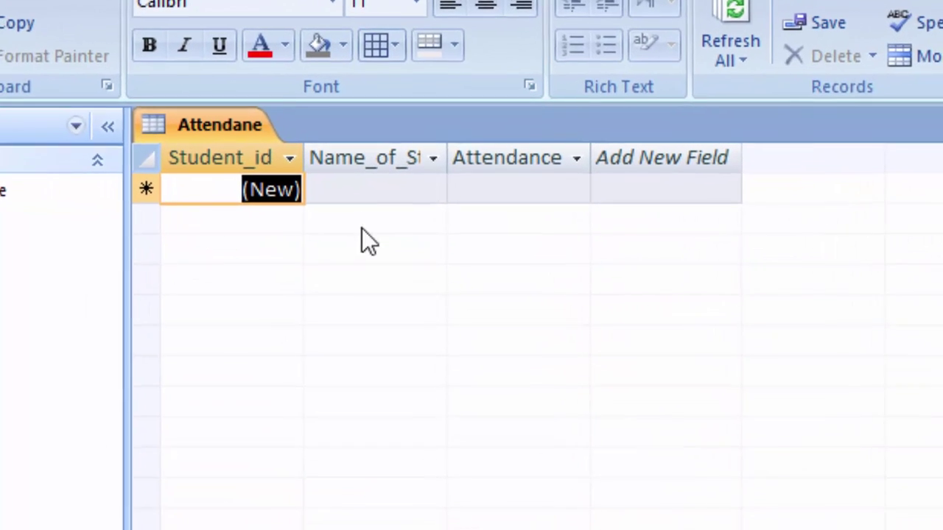
drag(443, 170, 520, 228)
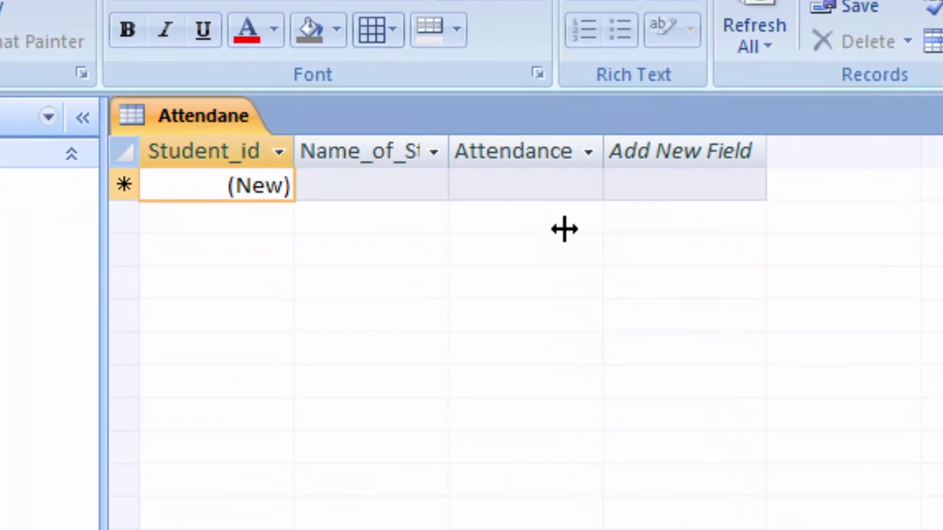
click(398, 194)
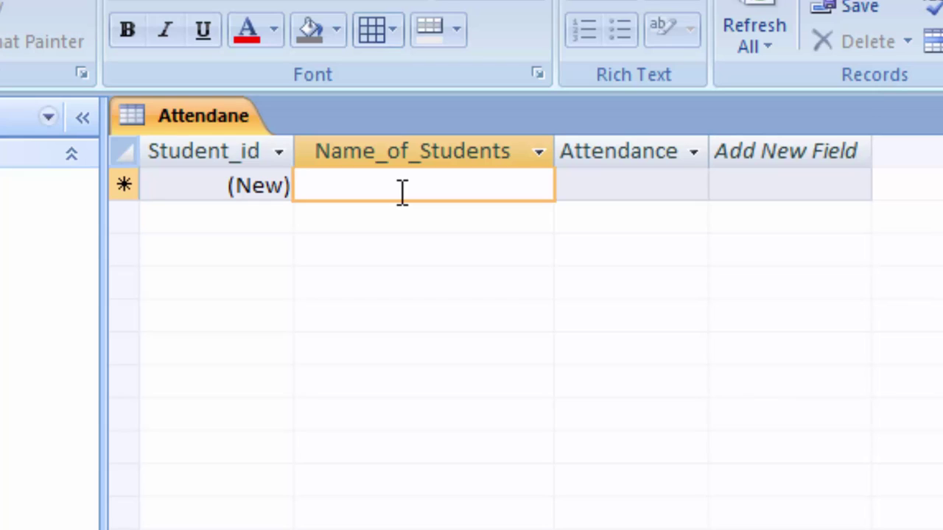
Step: Enter the first two student names, marking attendance P and A
text(E)
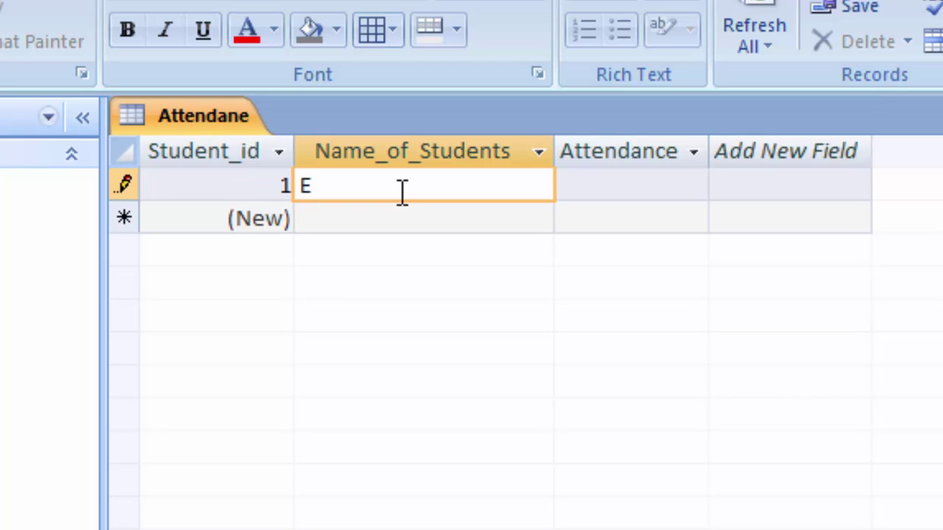
text(h)
key(BackSpace)
text(sha)
key(Tab)
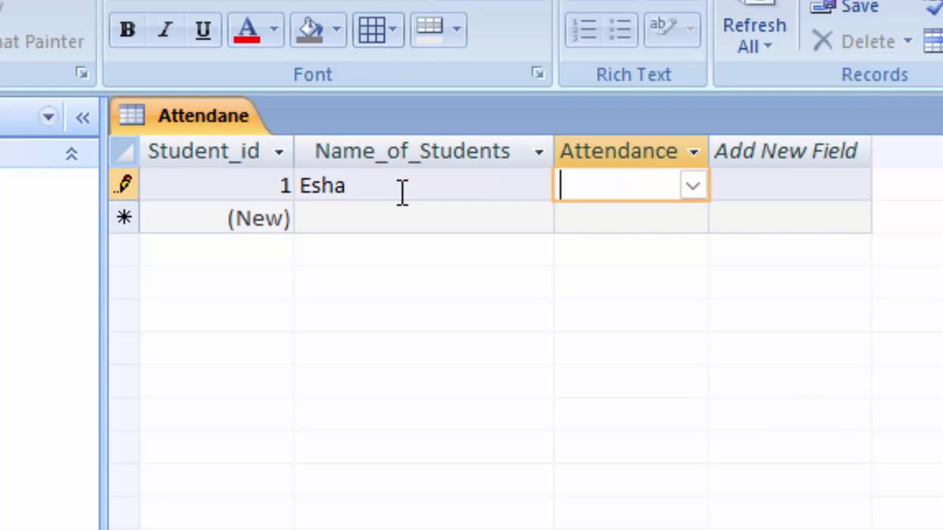
click(692, 186)
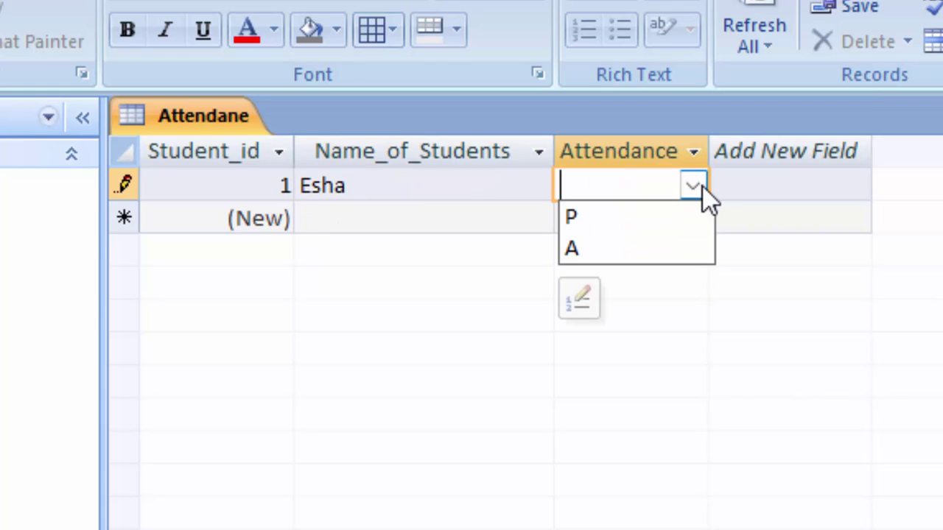
click(648, 214)
click(405, 225)
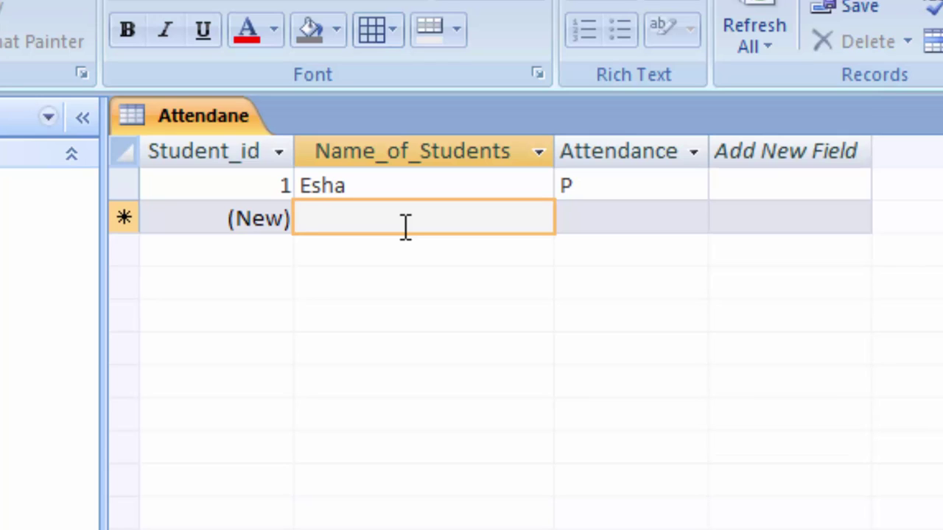
text(Sun)
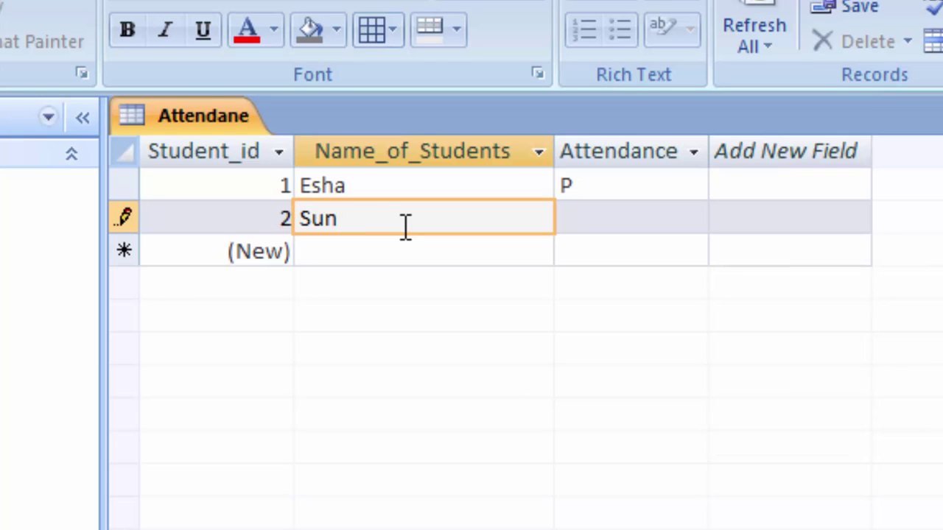
key(BackSpace)
text(mit)
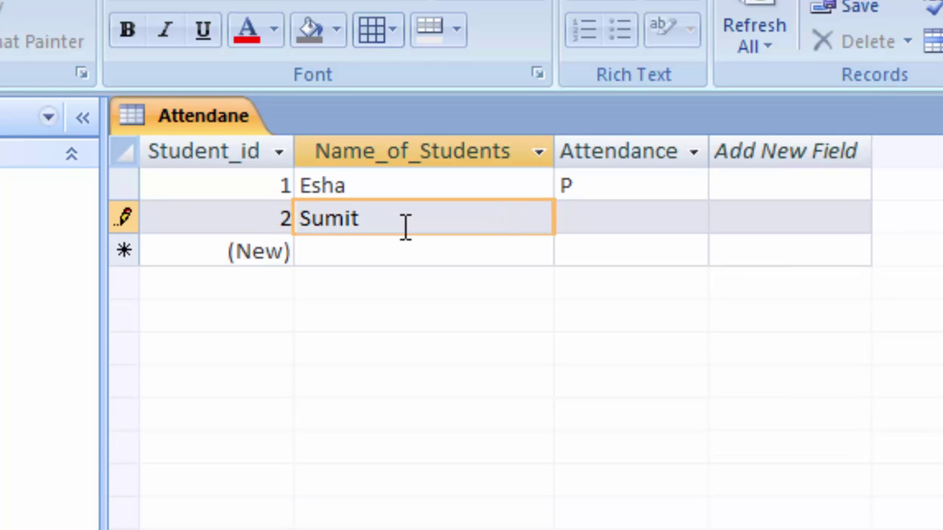
key(Tab)
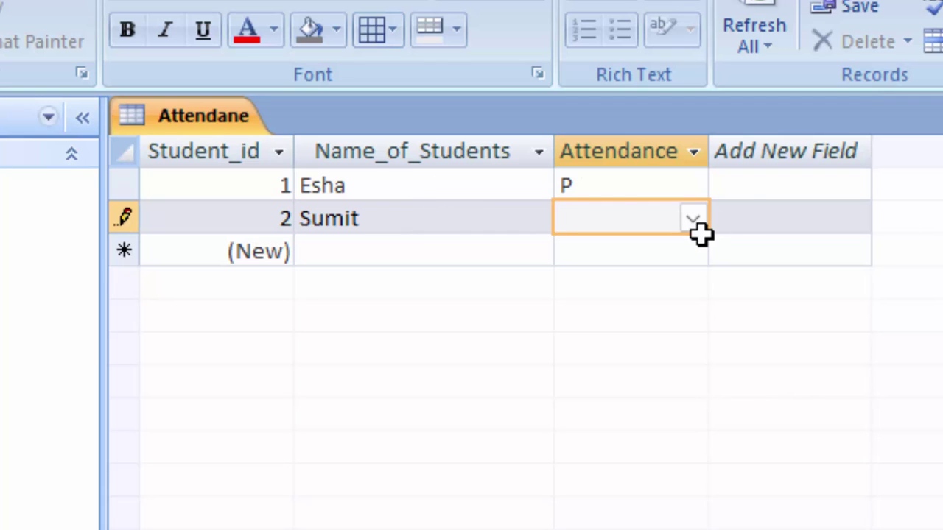
click(702, 227)
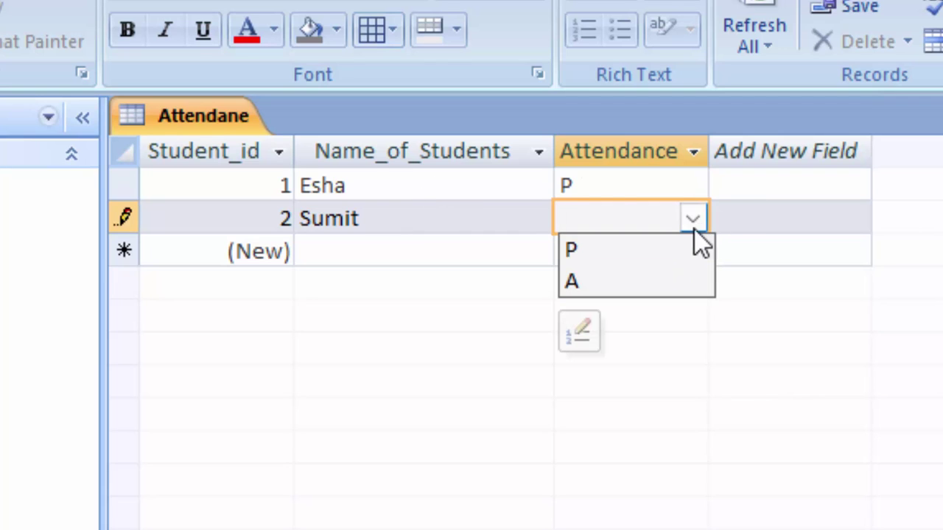
click(641, 280)
Step: Enter the third and fourth student names, marking attendance P and A
click(400, 256)
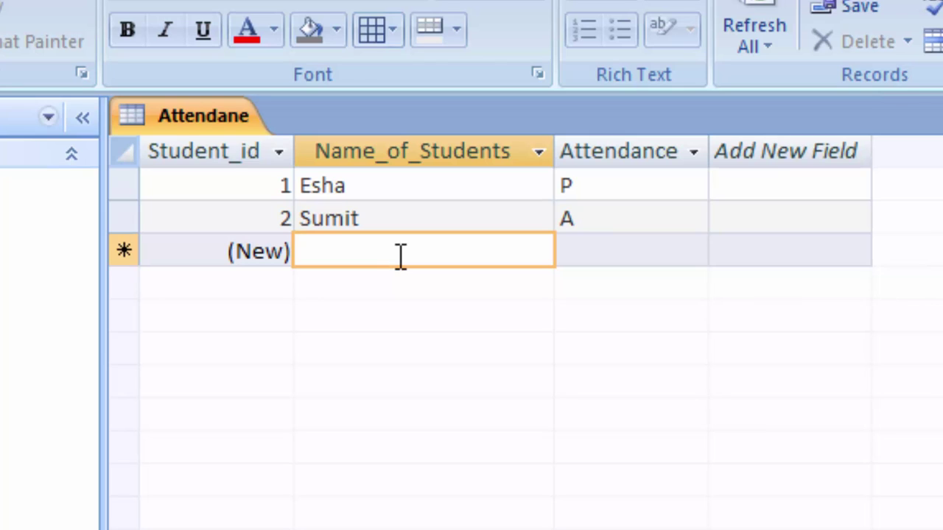
text(Amit)
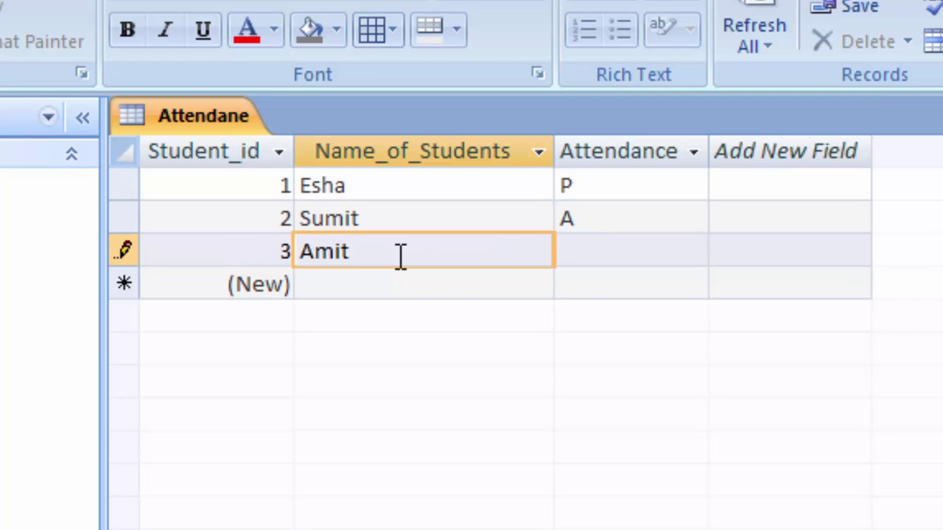
key(Tab)
click(693, 251)
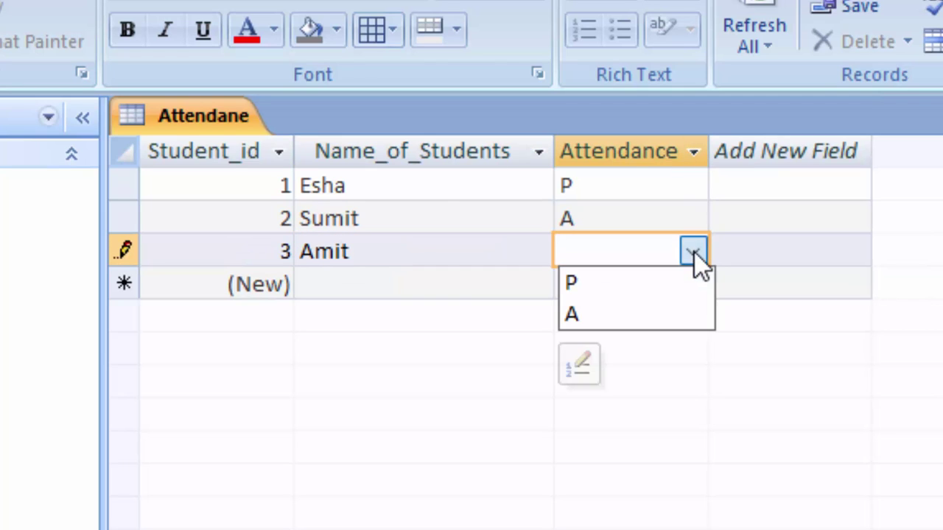
click(674, 286)
click(466, 295)
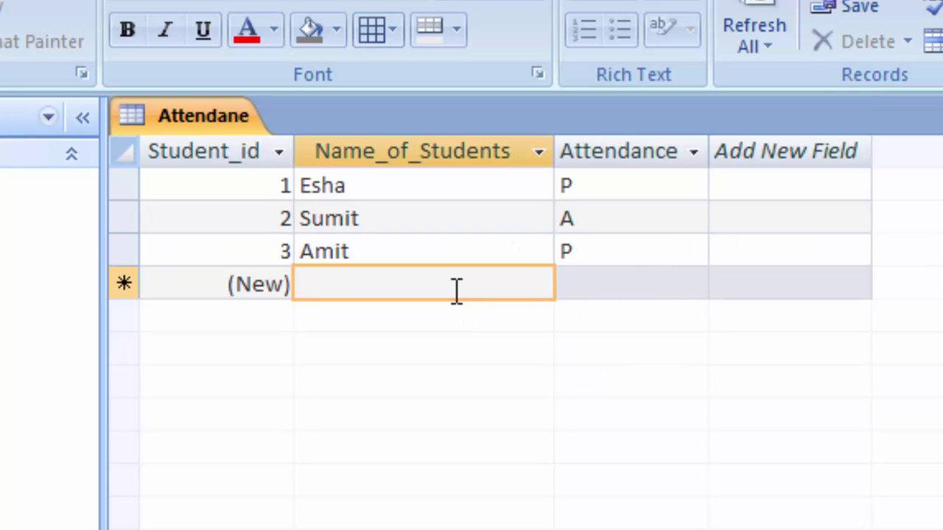
text(Ritesh)
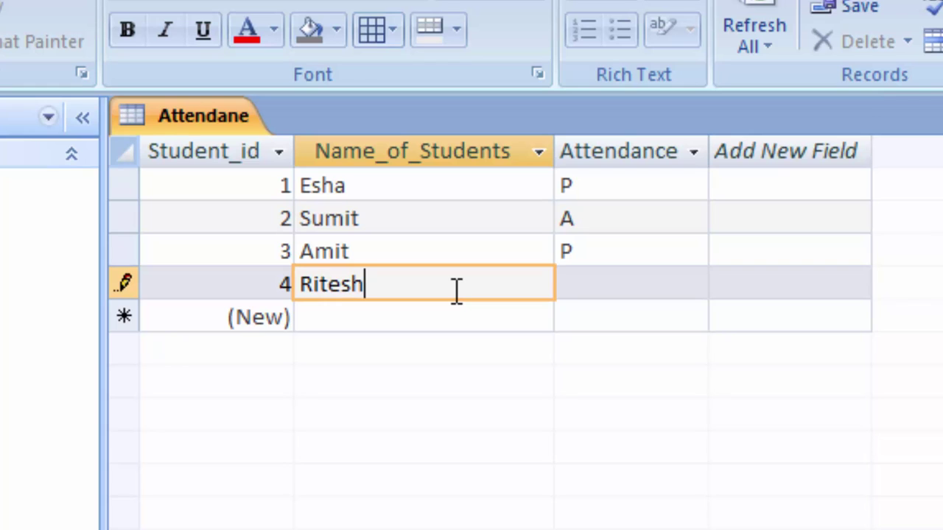
key(Tab)
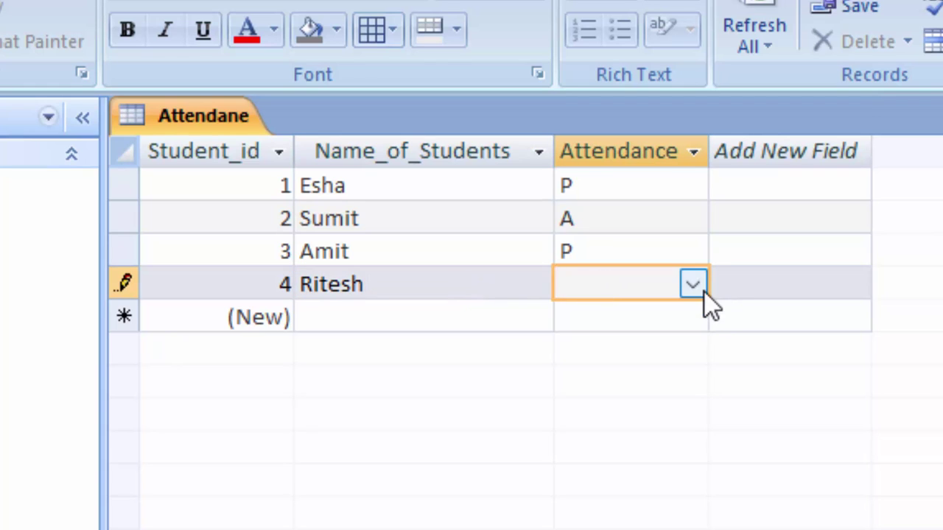
click(694, 286)
click(665, 349)
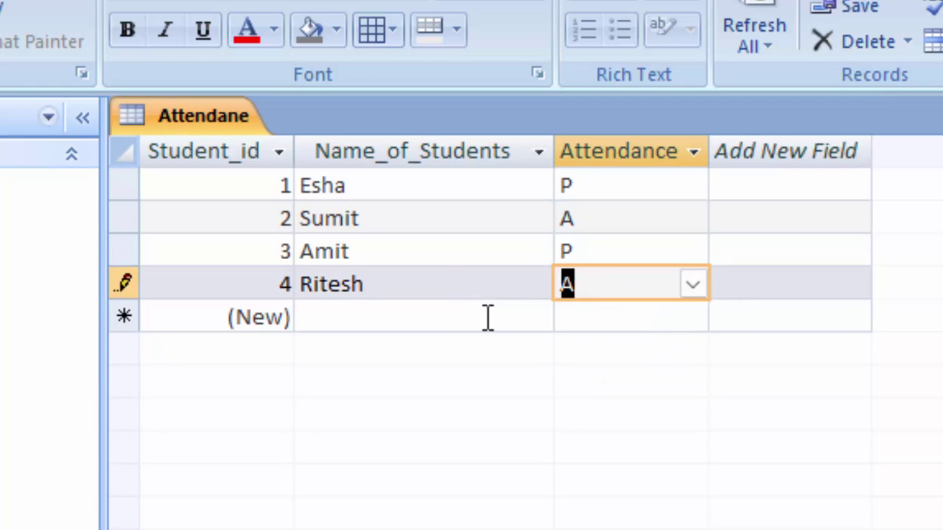
Step: Enter the fifth student's name marked P and save the record
click(430, 327)
text(H)
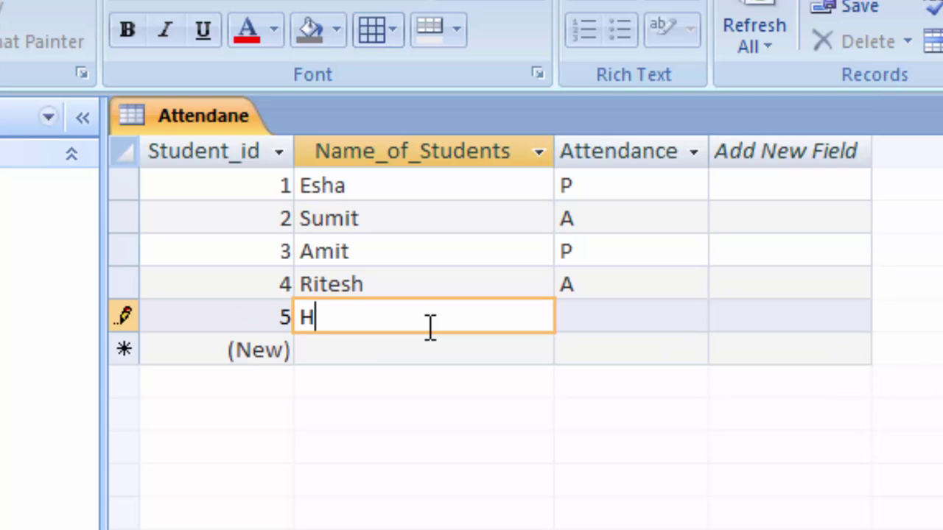
text(eena)
key(Tab)
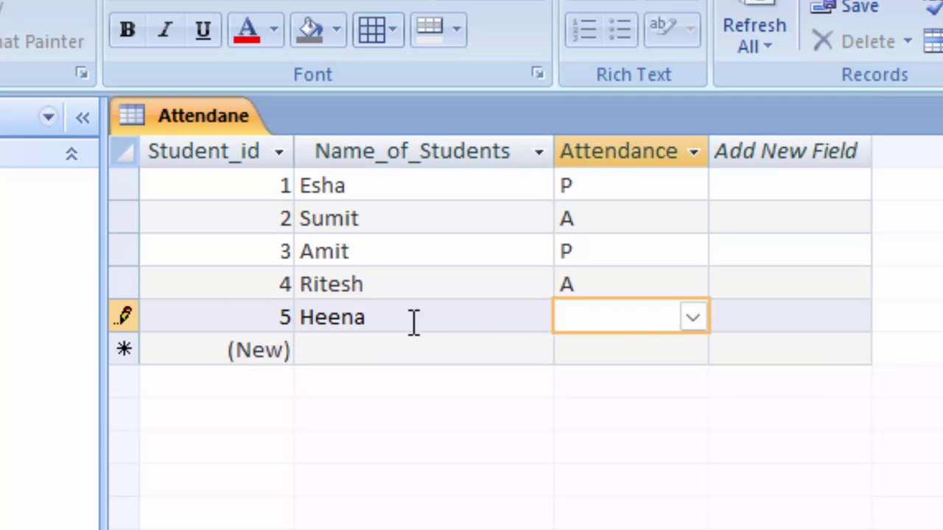
click(692, 318)
click(656, 360)
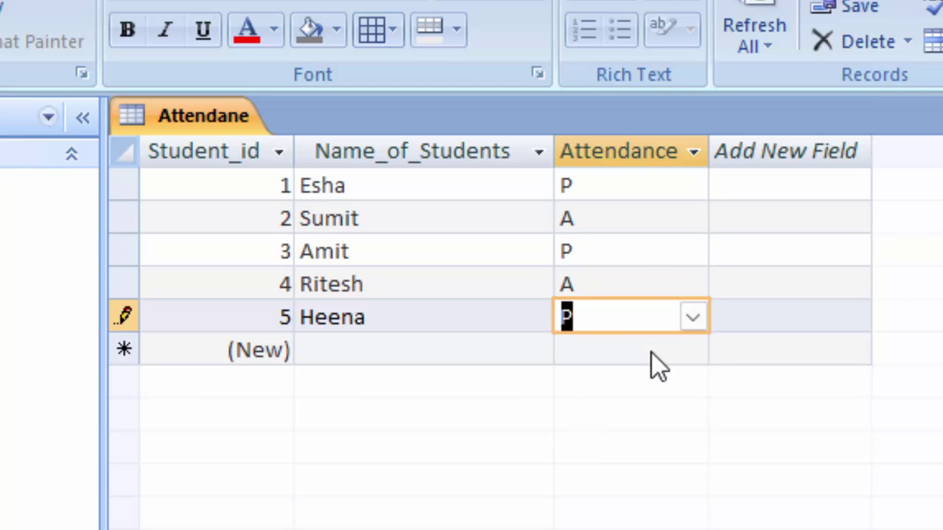
click(404, 352)
click(404, 352)
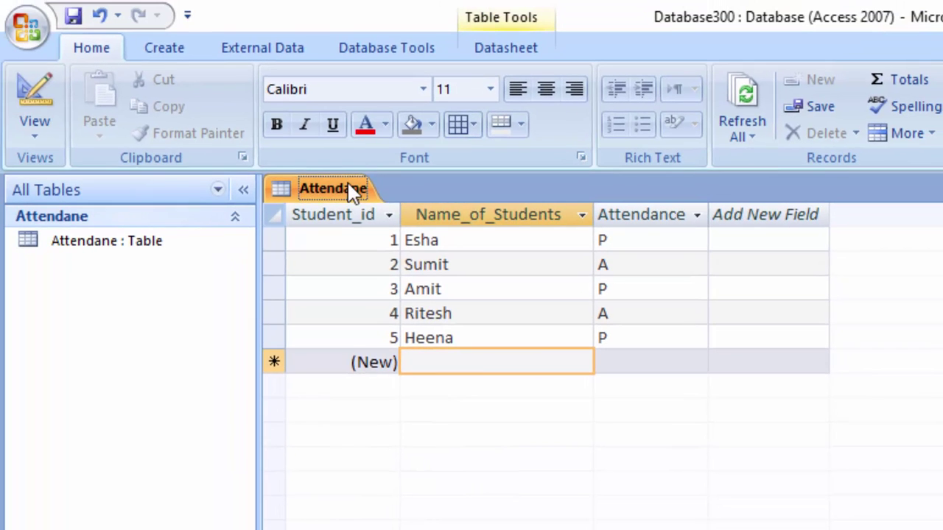
Step: Close the Attendane table and reopen it from the navigation pane
right_click(354, 187)
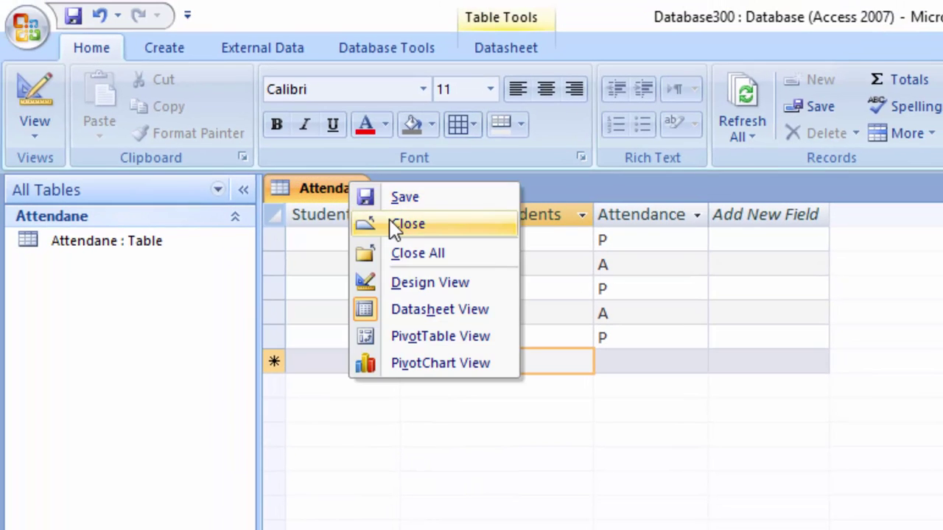
click(389, 225)
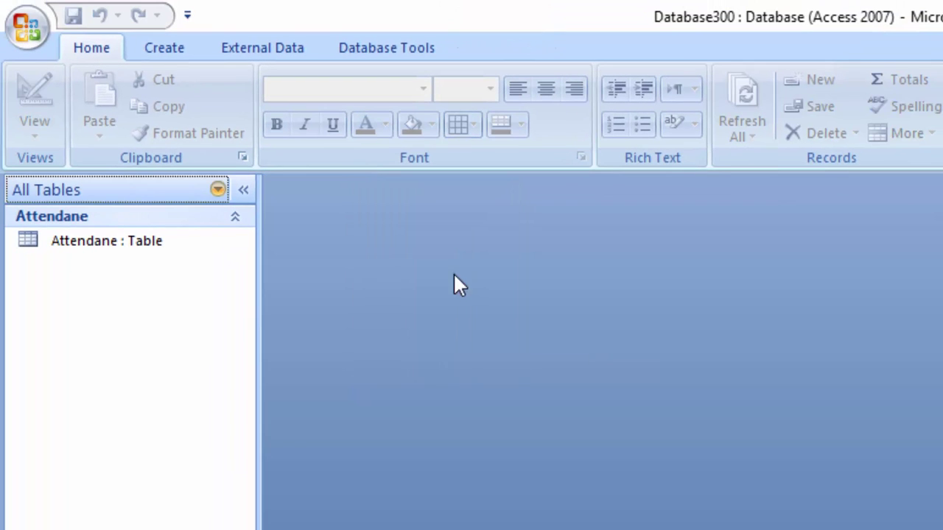
double_click(68, 244)
Step: Start a new query in Query Design, switch it to SQL View, and close the Attendane table
click(140, 55)
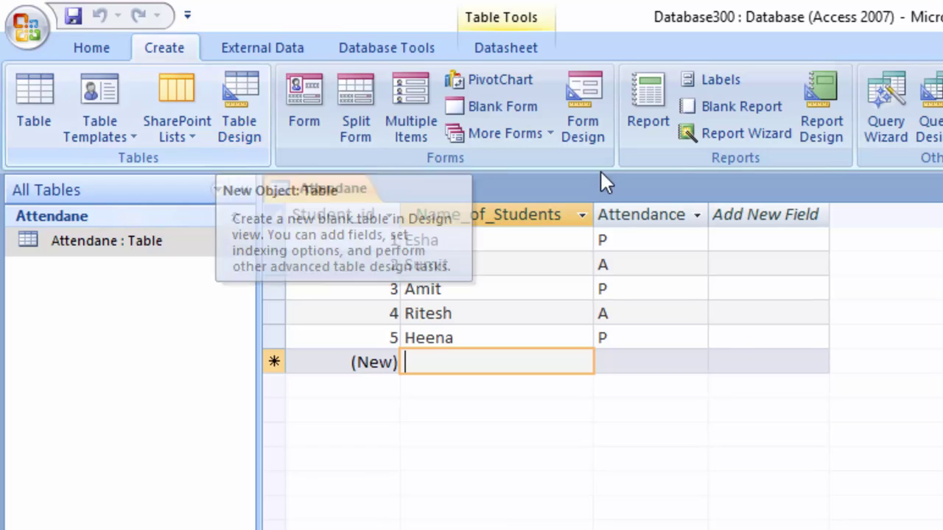
click(906, 96)
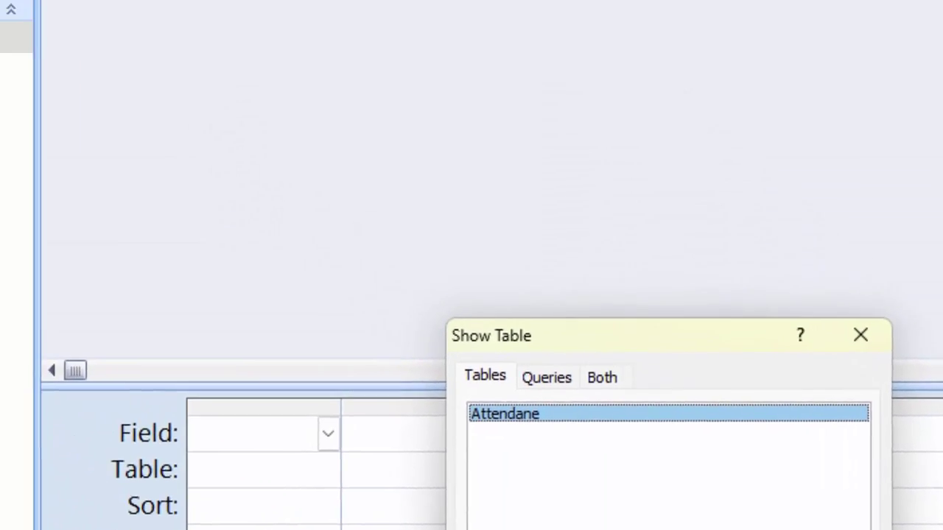
click(632, 504)
click(18, 91)
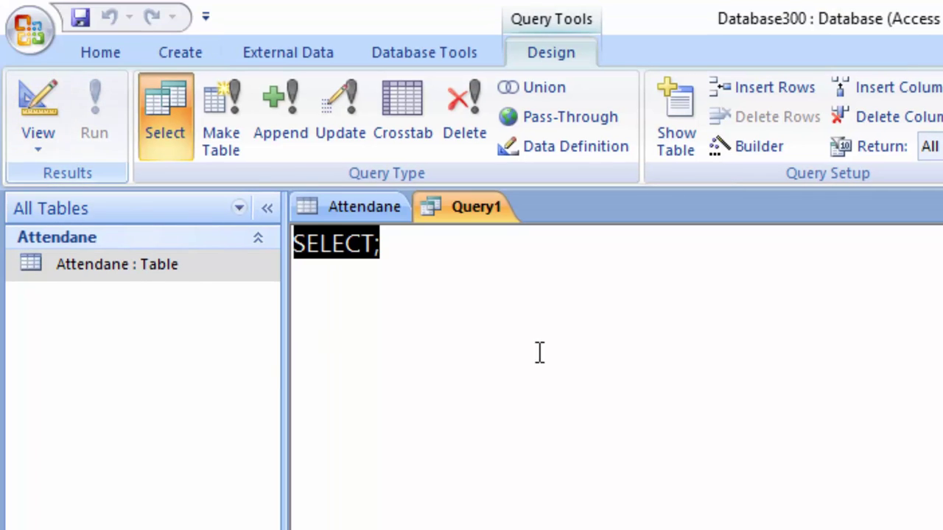
click(457, 233)
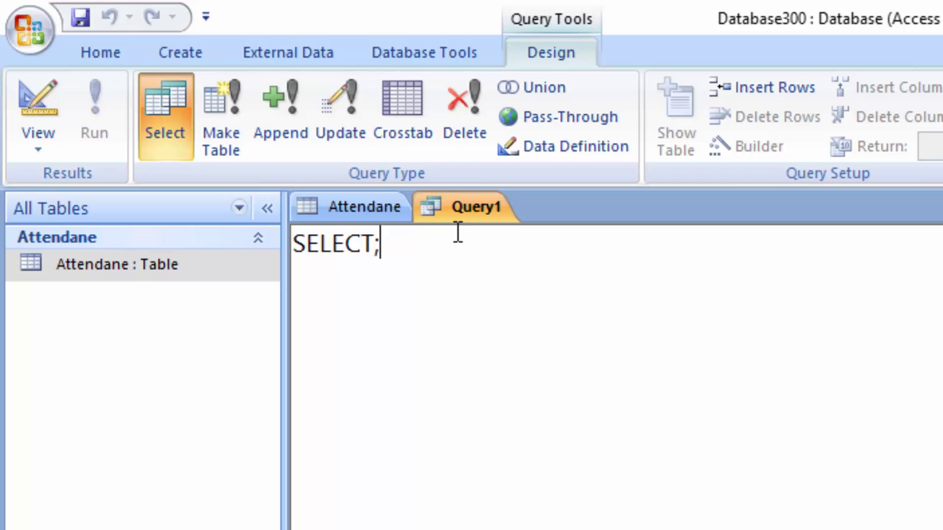
right_click(359, 205)
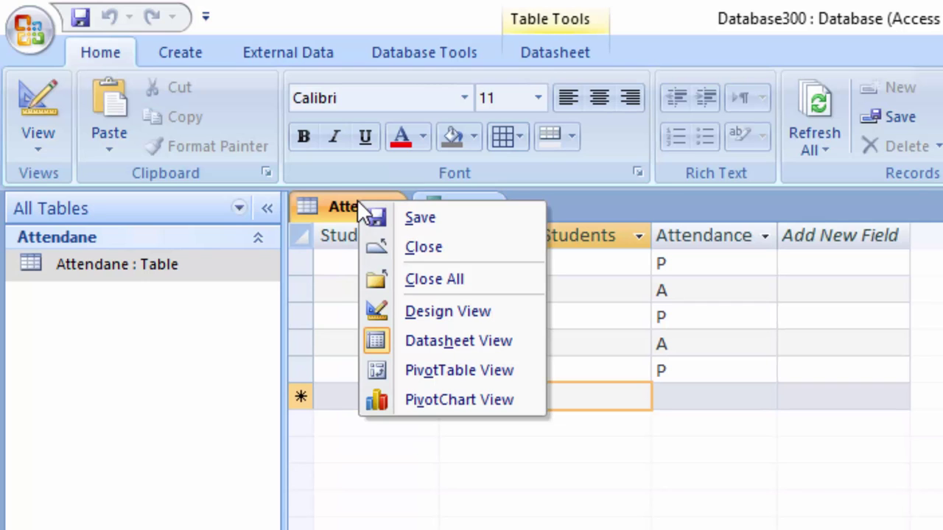
click(382, 236)
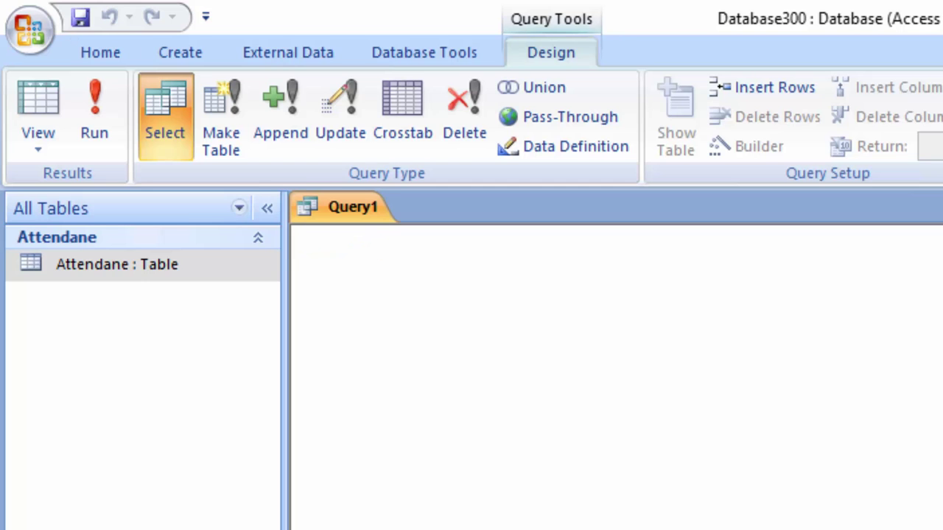
Step: Write the first query line: select count(*) As TotalAttendance
text(se)
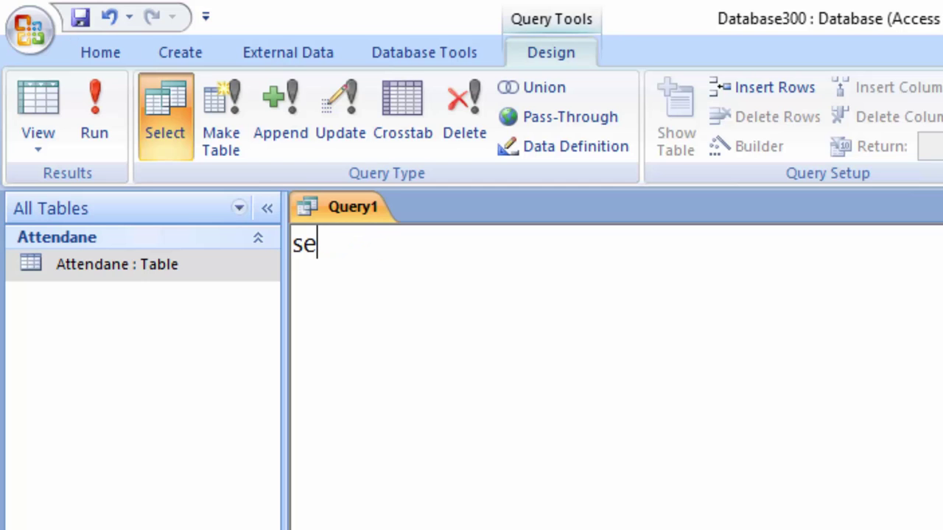
text(lect)
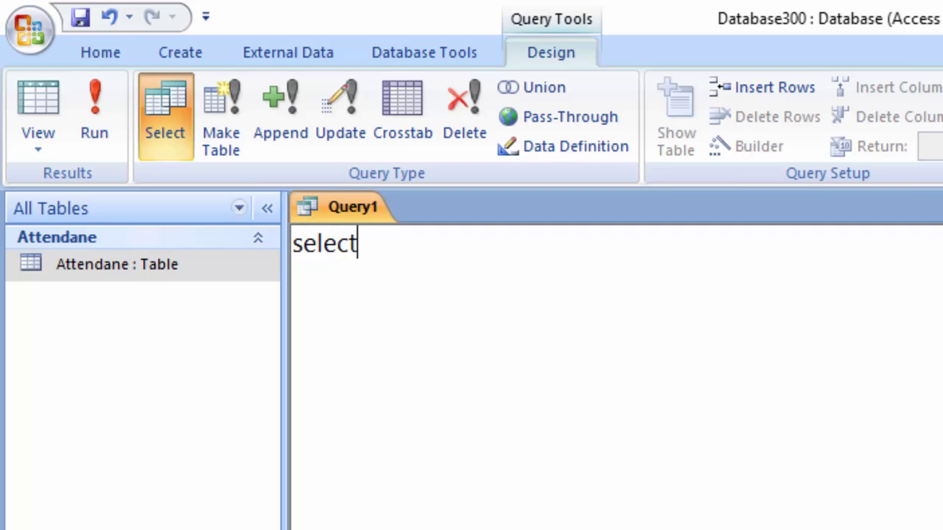
text( cou)
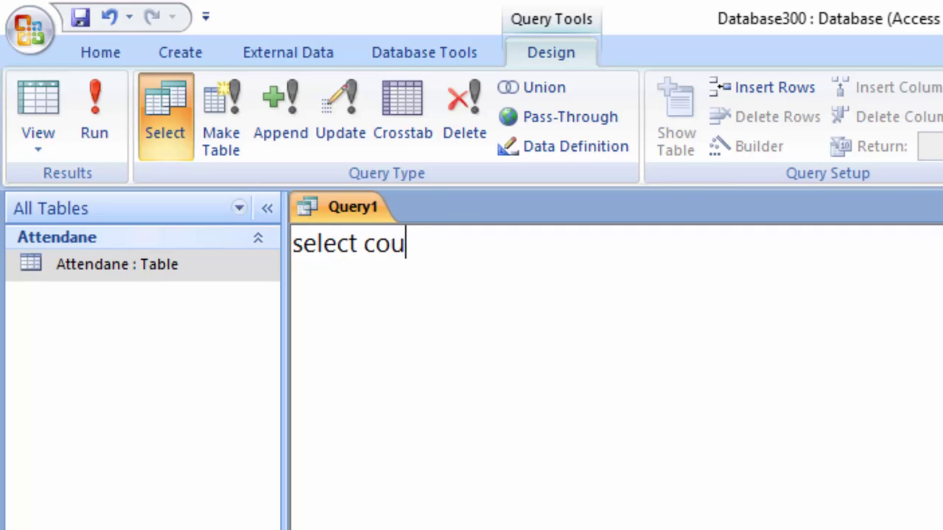
text(bt(*)
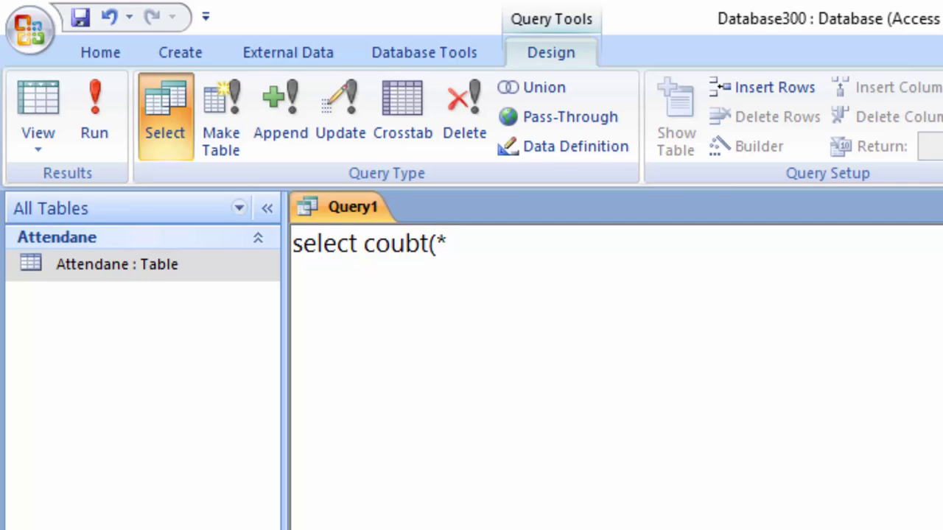
key(BackSpace)
key(BackSpace)
key(BackSpace)
key(BackSpace)
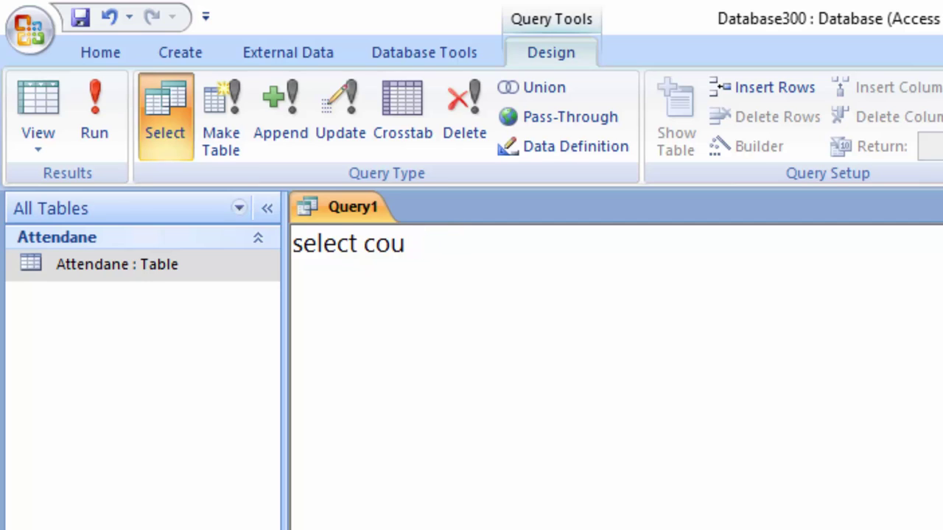
text(nt*)
key(BackSpace)
text(()
text(*))
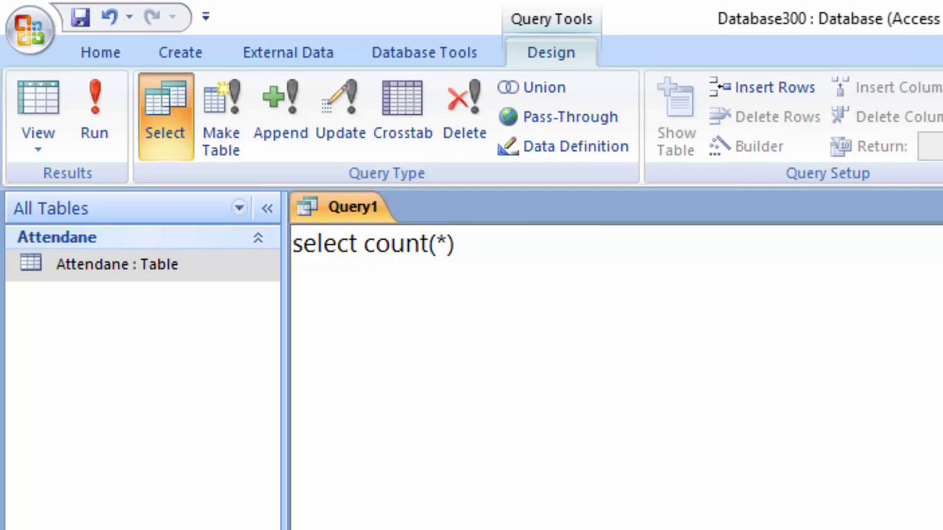
text( As )
text(To)
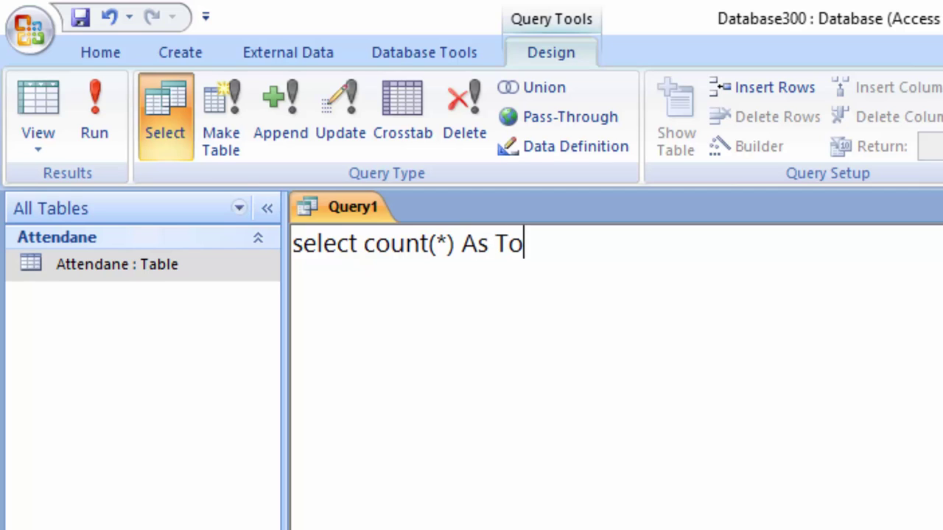
text(talAt)
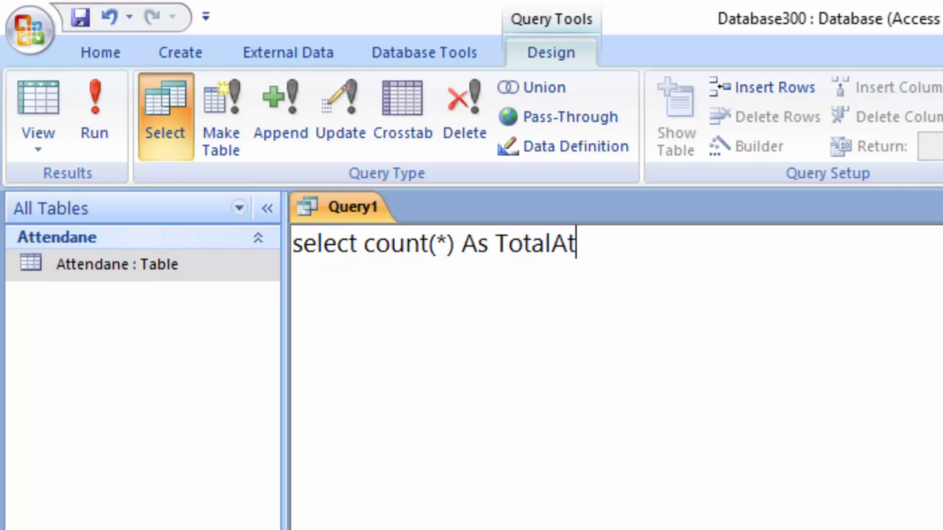
text(tendanc)
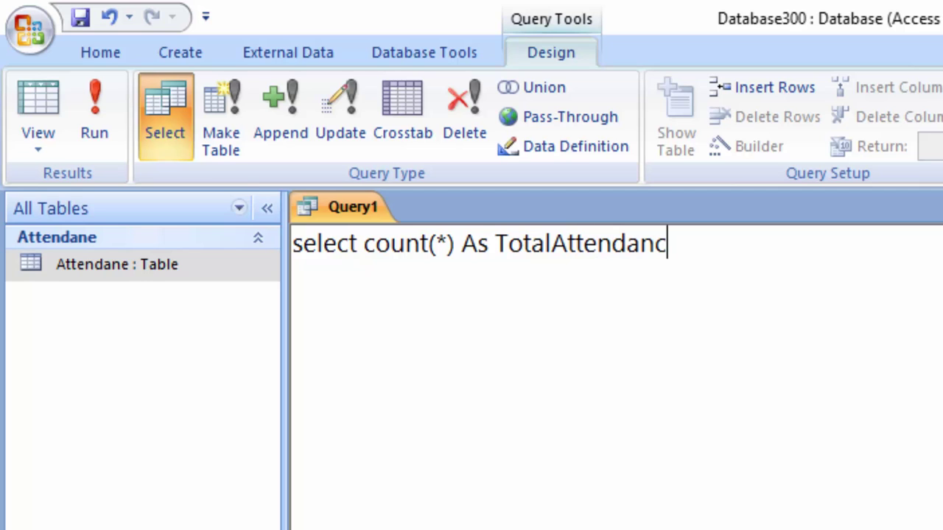
text(e)
key(Return)
Step: Add 'from Attendane' as the second line and begin a third line with 'where'
text(from)
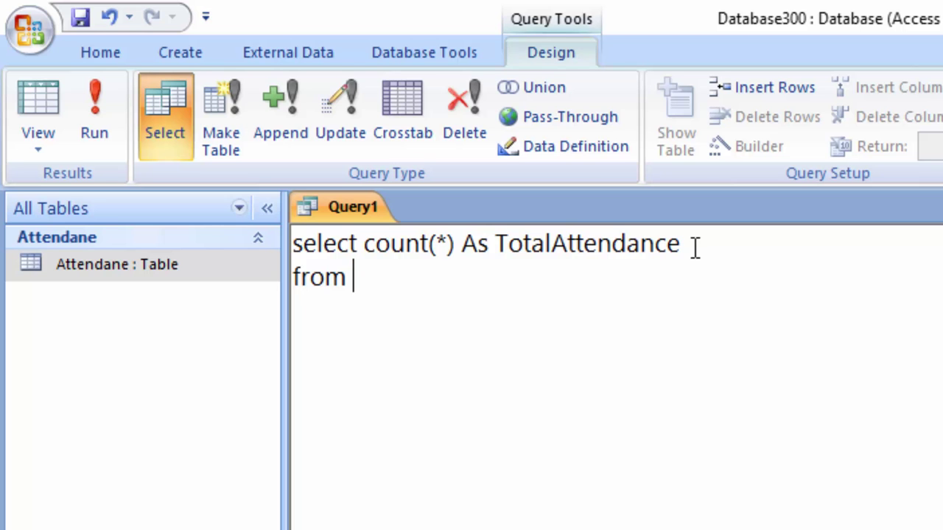
right_click(106, 270)
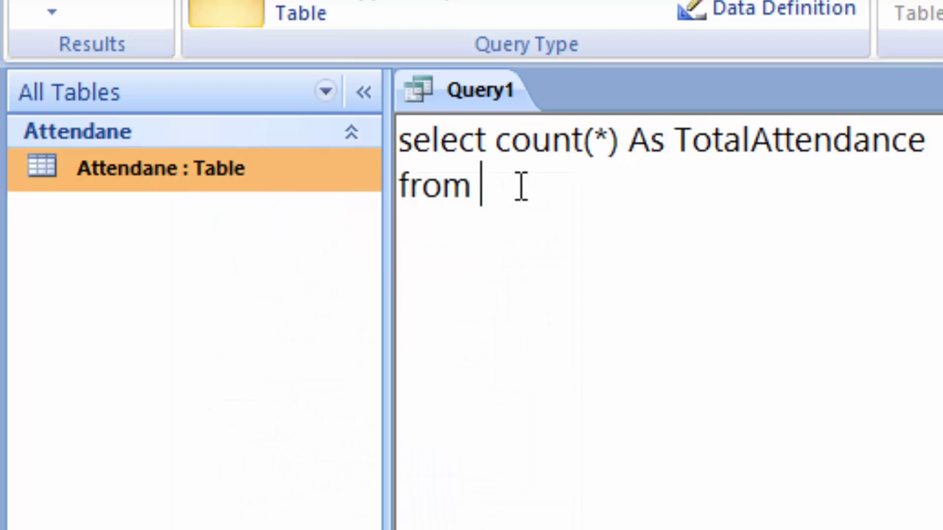
click(521, 185)
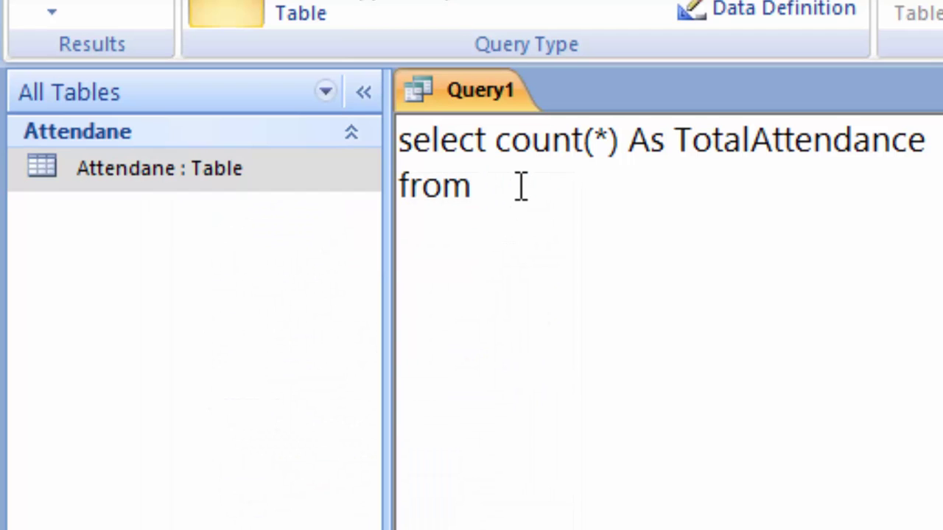
text(Student_idName_of_StudentsAttendance 1EshaP 2SumitA 3AmitP 4RiteshA 5HeenaP)
key(BackSpace)
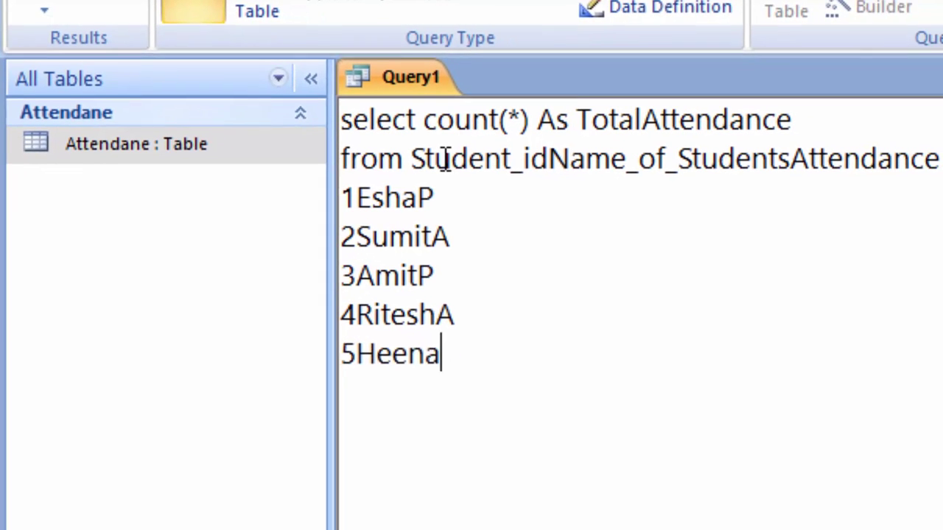
key(BackSpace)
key(BackSpace)
key(BackSpace)
key(BackSpace)
key(BackSpace)
key(BackSpace)
key(BackSpace)
key(BackSpace)
key(BackSpace)
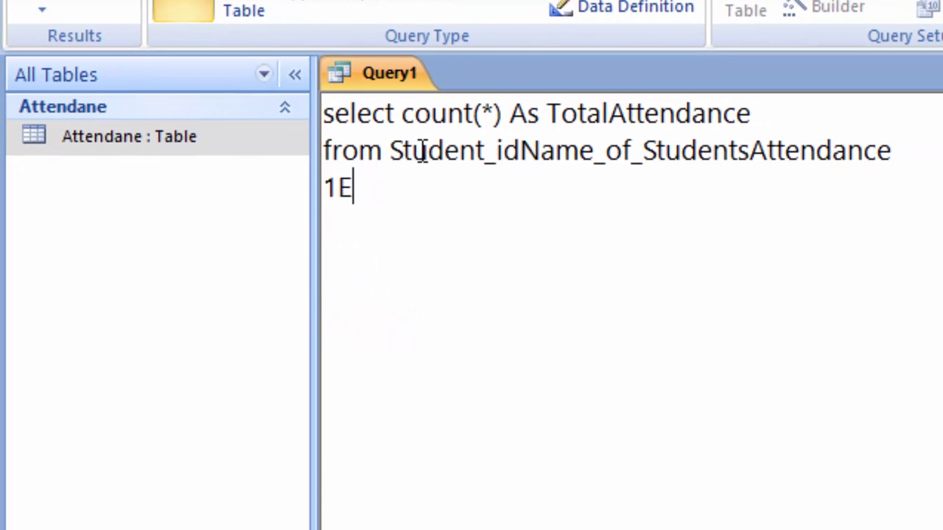
key(BackSpace)
key(BackSpace)
key(BackSpace)
key(BackSpace)
key(BackSpace)
key(BackSpace)
key(BackSpace)
key(BackSpace)
key(BackSpace)
key(BackSpace)
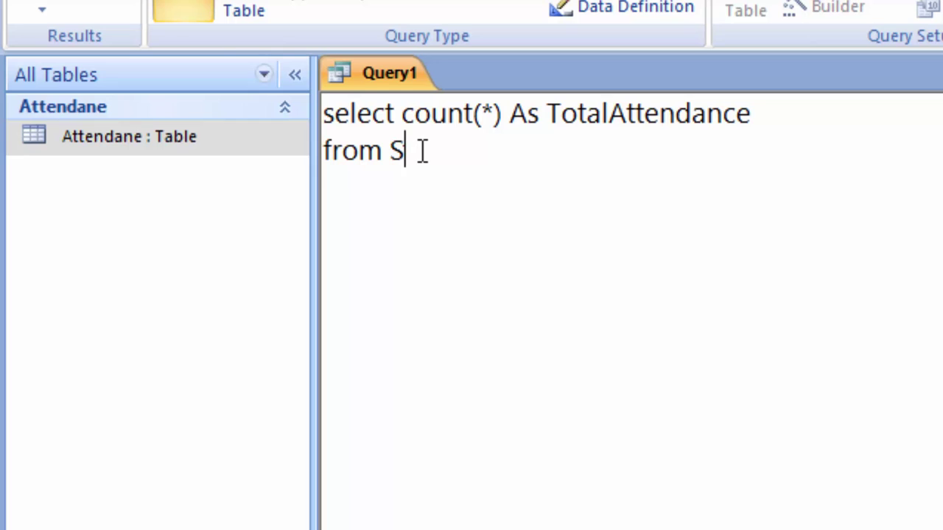
key(BackSpace)
text(Atten)
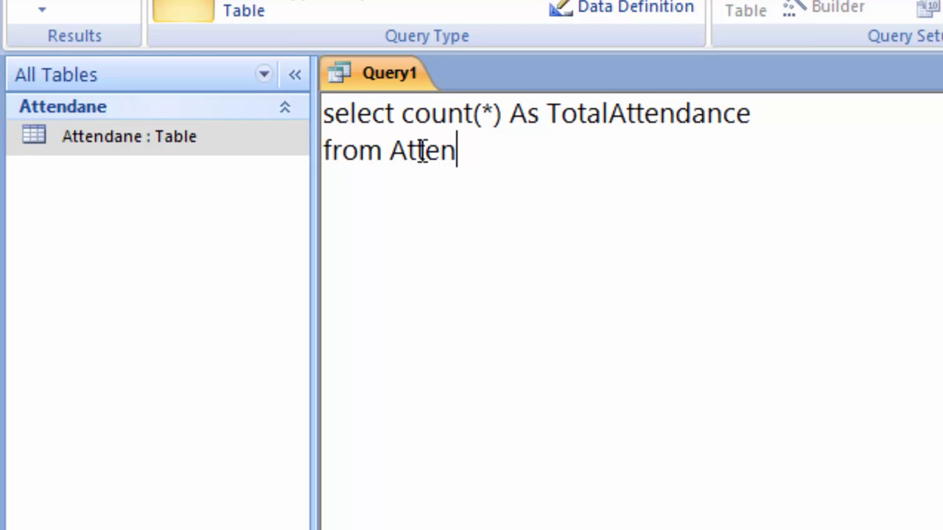
text(dane)
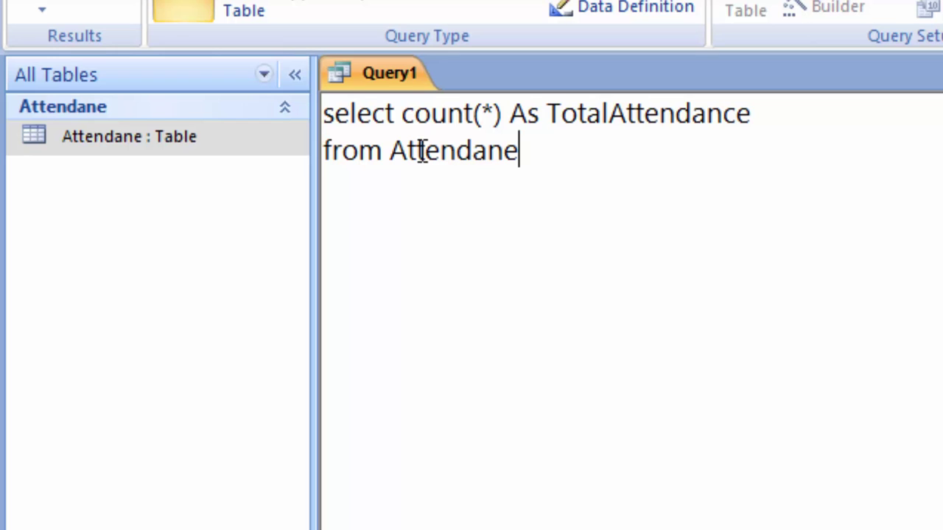
key(Return)
text(w)
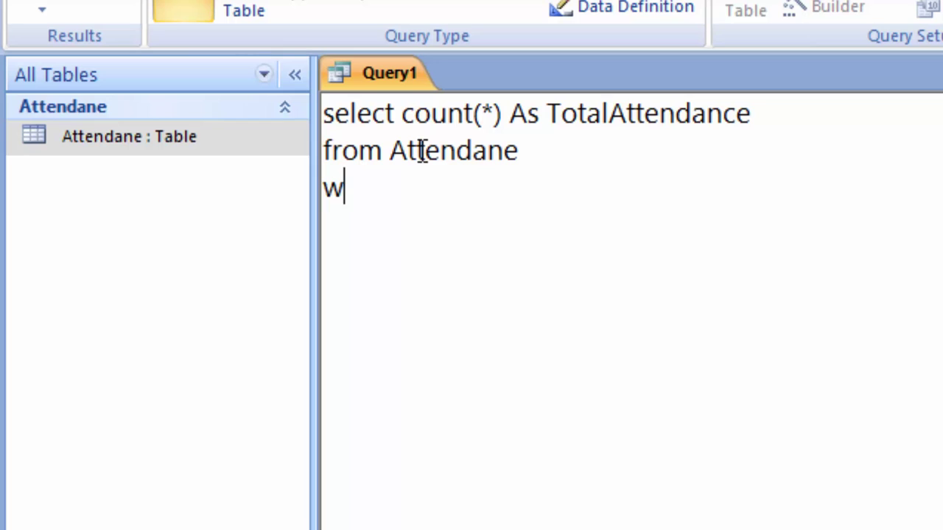
text(here)
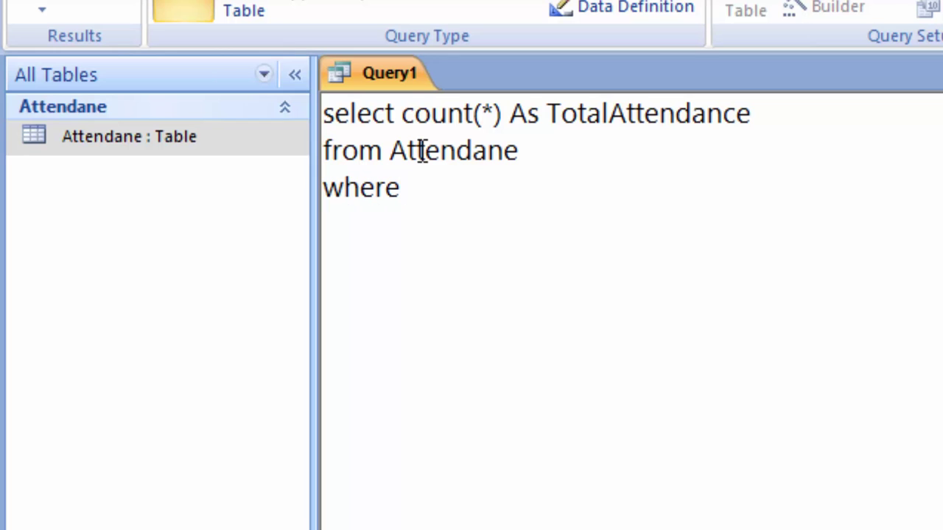
Step: Open the Attendane table for reference and complete the where clause with Attendance="P";
double_click(241, 131)
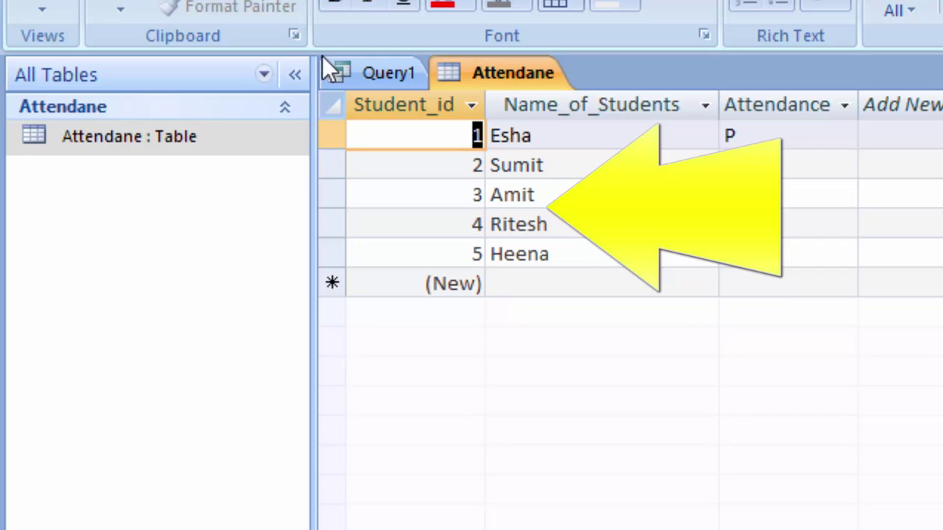
click(359, 78)
text(A)
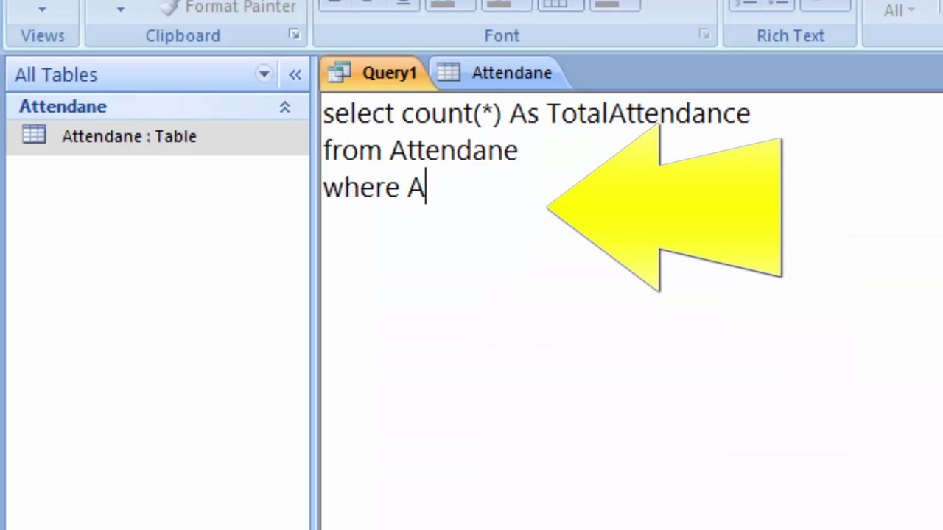
text(ttenda)
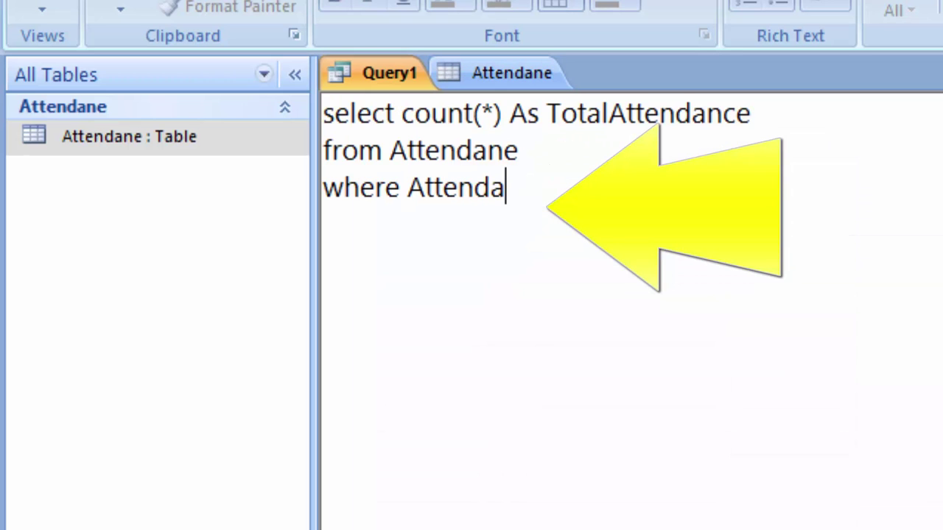
text(nce)
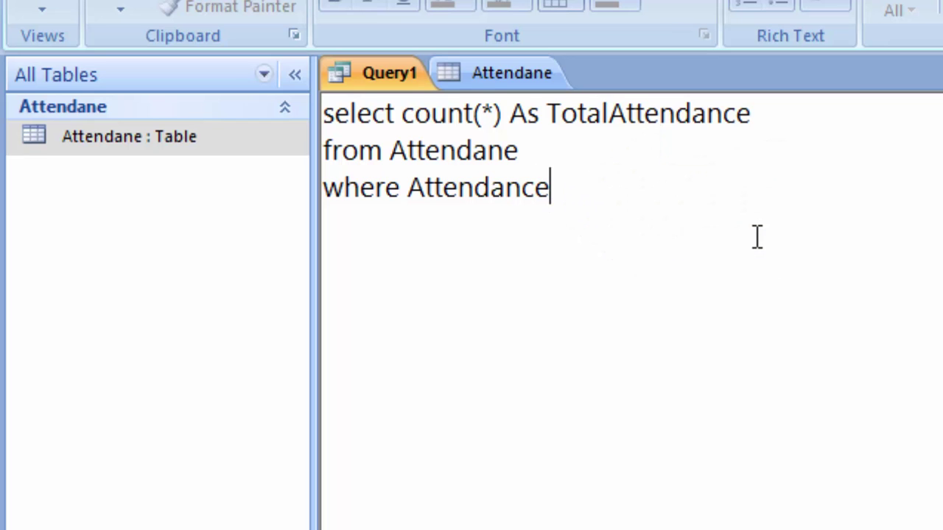
text(="P)
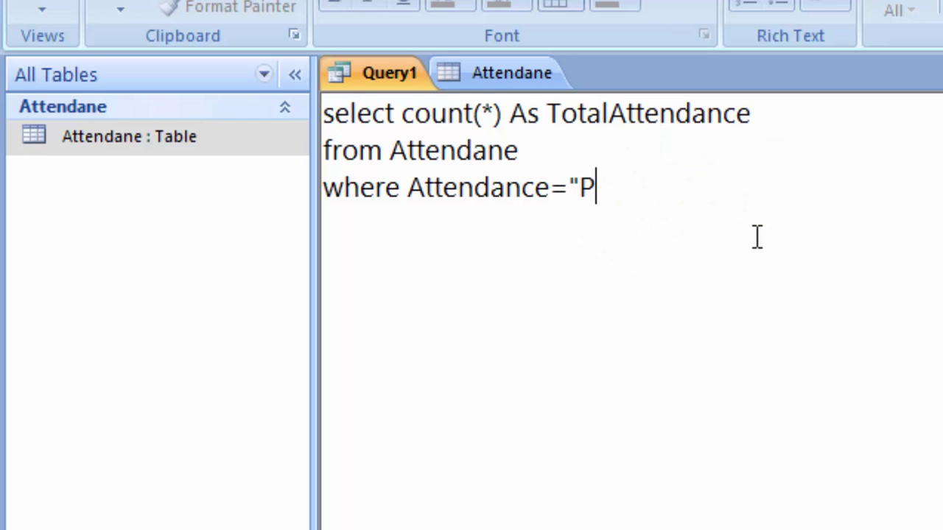
text(";)
Step: Close the Attendane table and run the query, which returns a count of 3
right_click(485, 78)
click(531, 227)
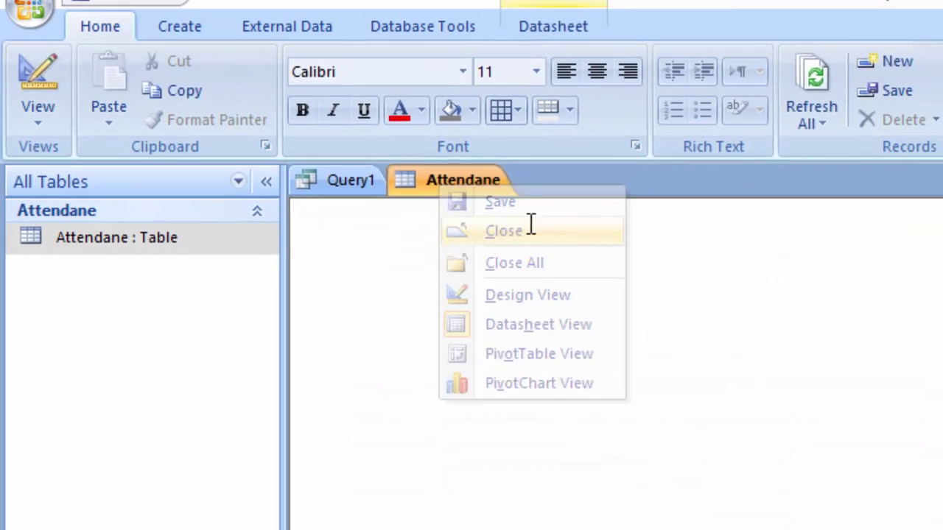
drag(551, 307, 235, 228)
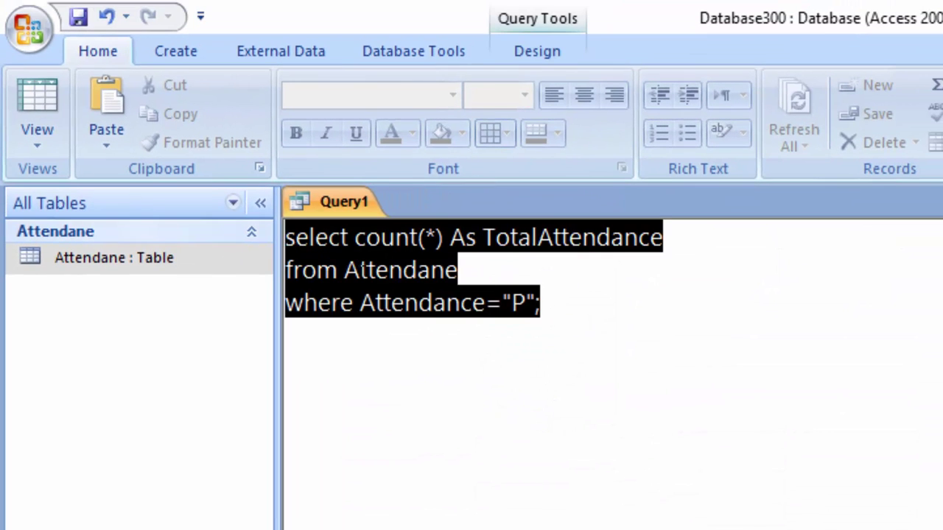
click(496, 47)
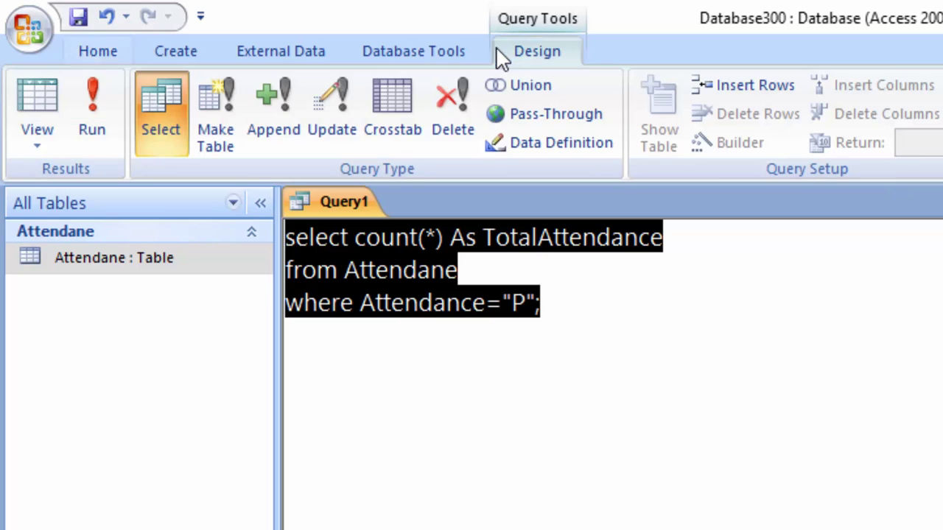
click(94, 92)
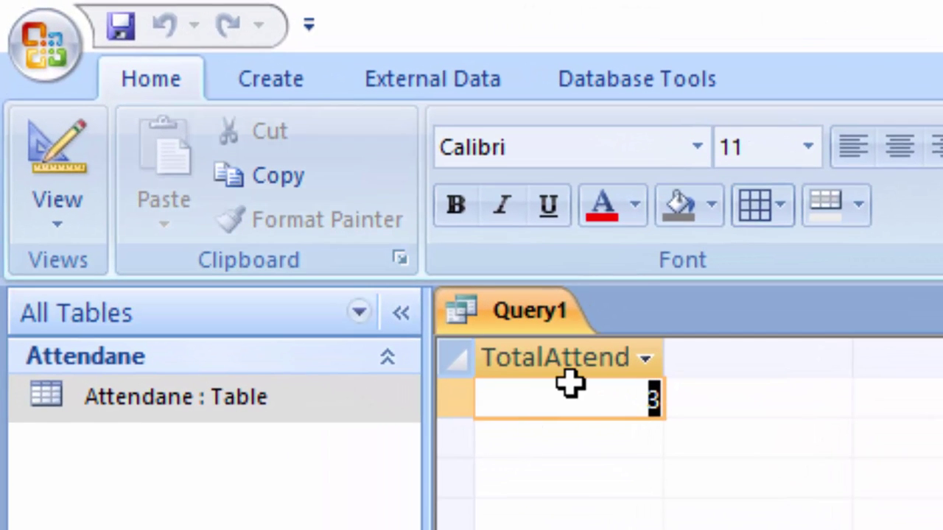
click(652, 401)
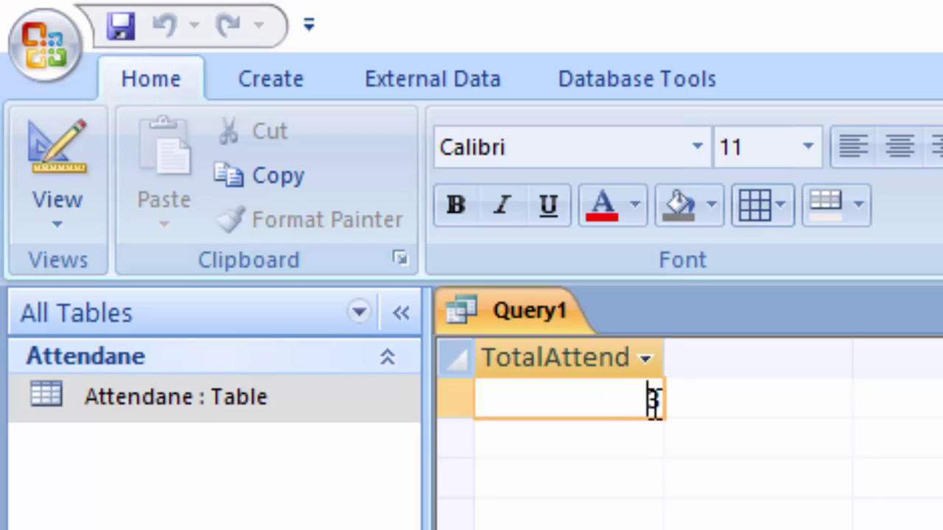
drag(652, 401, 670, 408)
click(641, 400)
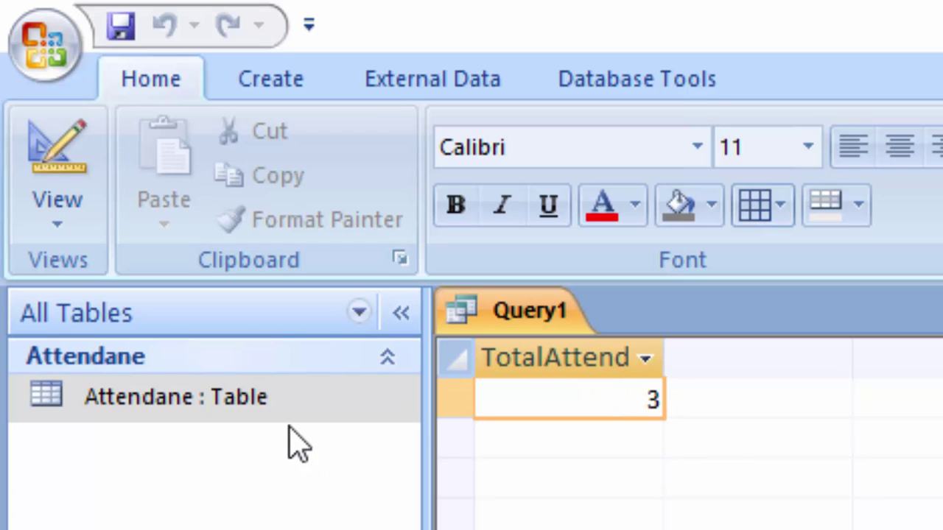
Step: Save the query as PresentQ and close it
right_click(531, 303)
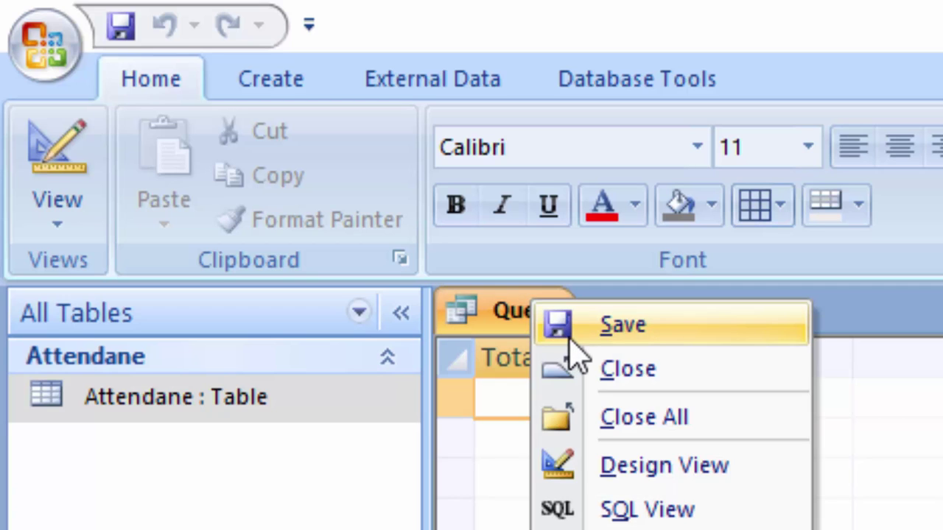
click(566, 333)
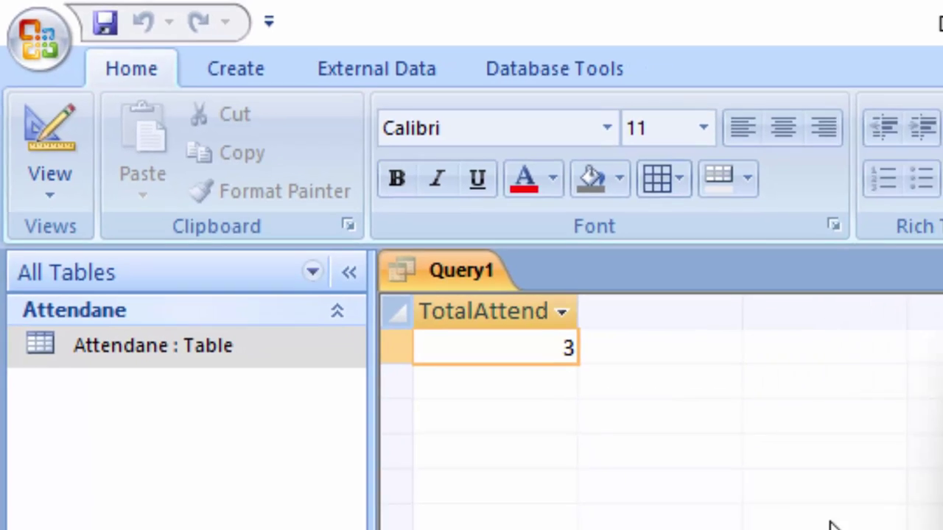
text(Presen)
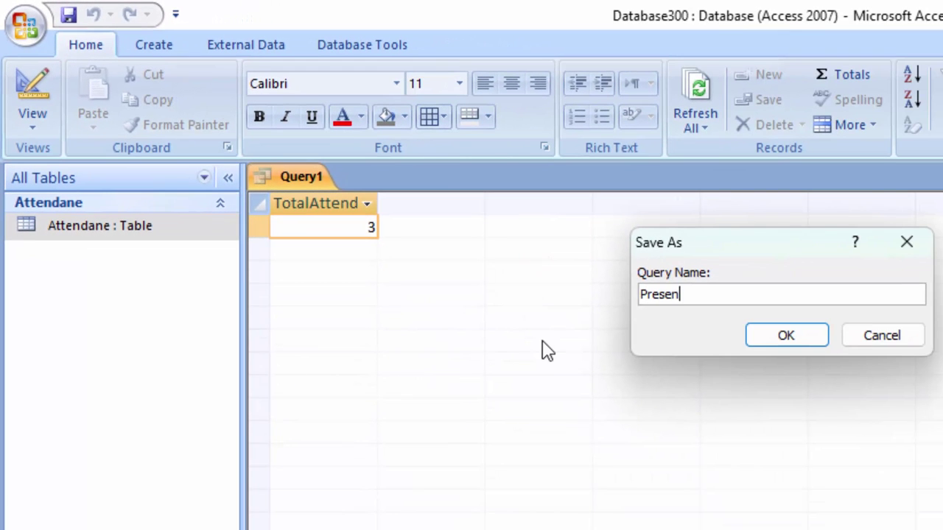
text(tQ)
key(Return)
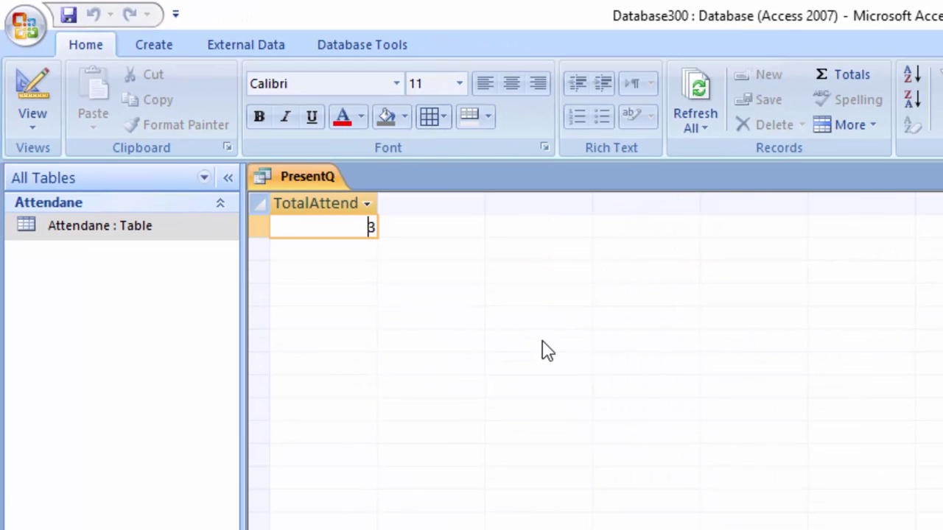
right_click(305, 180)
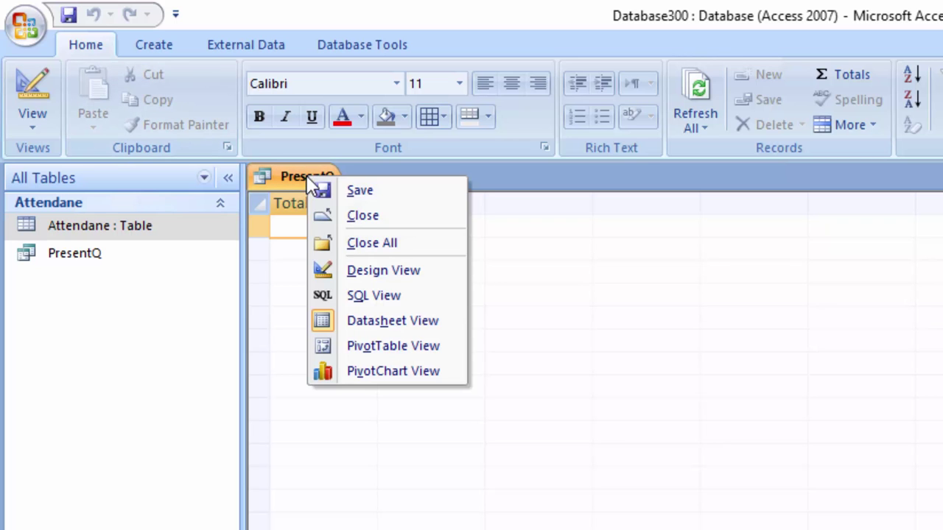
click(359, 215)
click(156, 44)
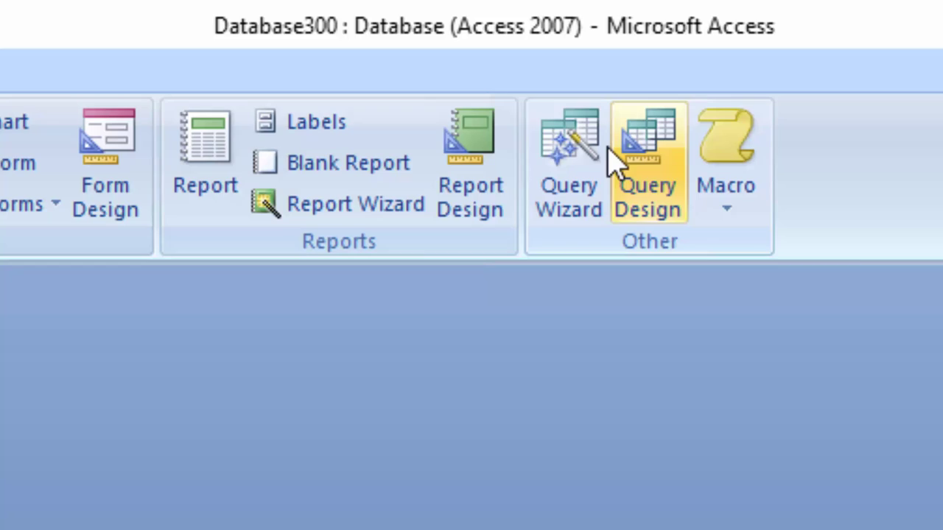
Step: Create a new SQL query reading SELECT count(*) as Absent_count from Attendane, then start a where line
click(617, 163)
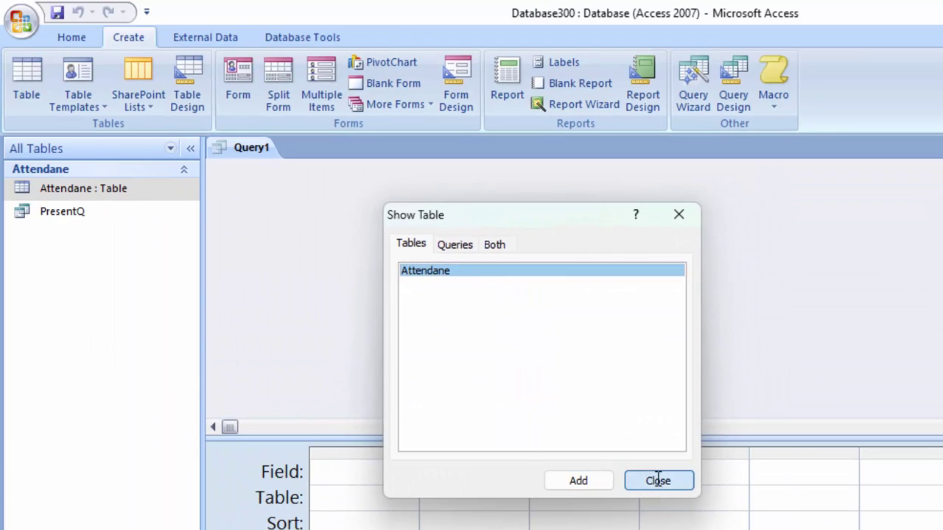
click(658, 479)
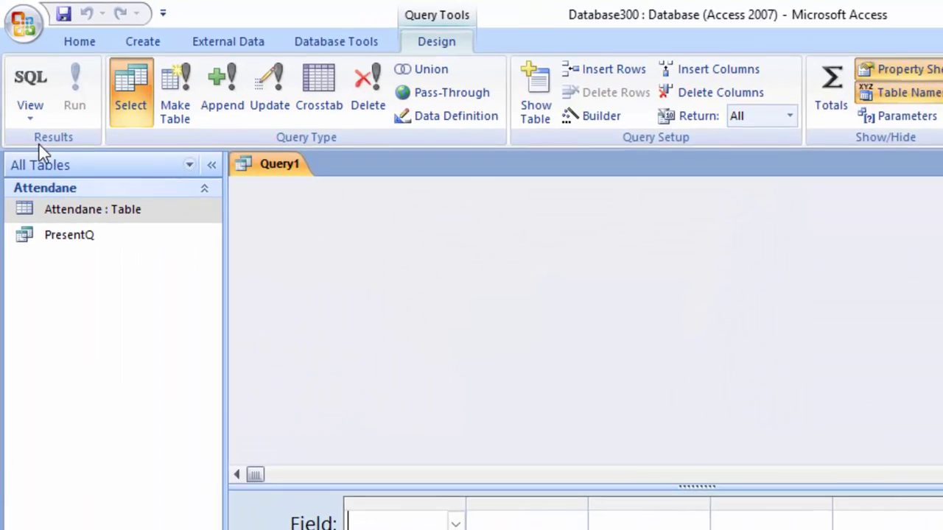
click(33, 85)
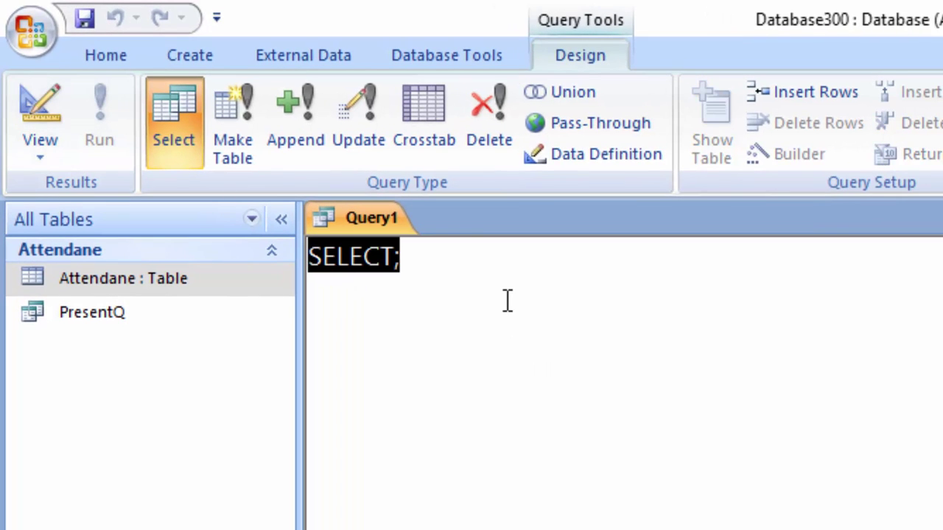
click(470, 257)
key(BackSpace)
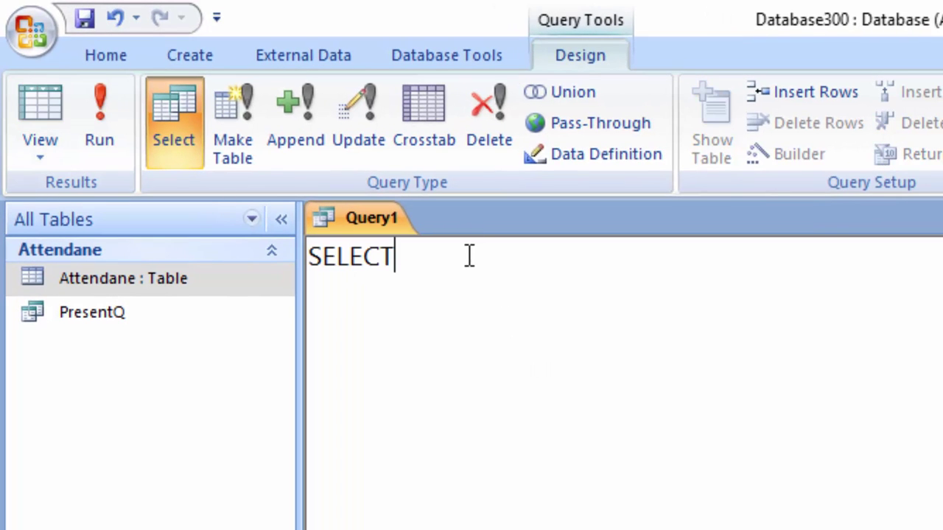
text( cou)
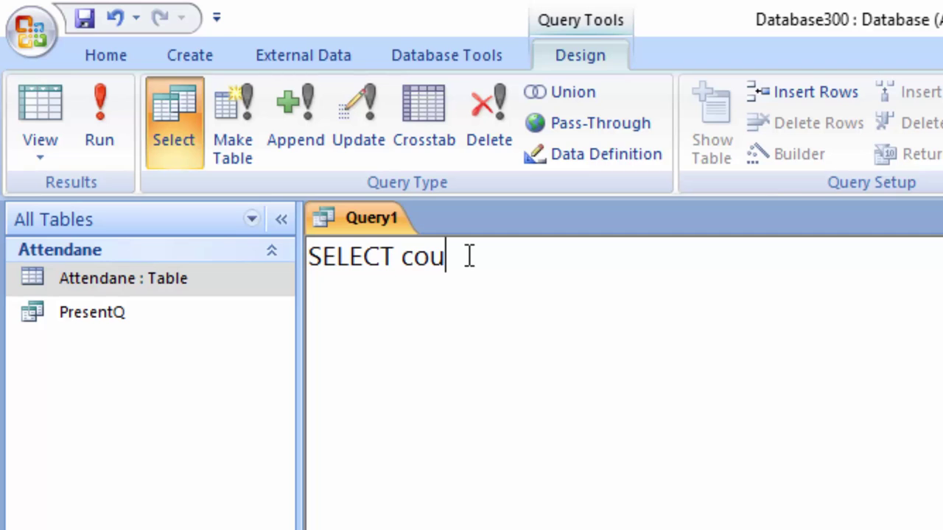
text(nt()
text(*))
text( as )
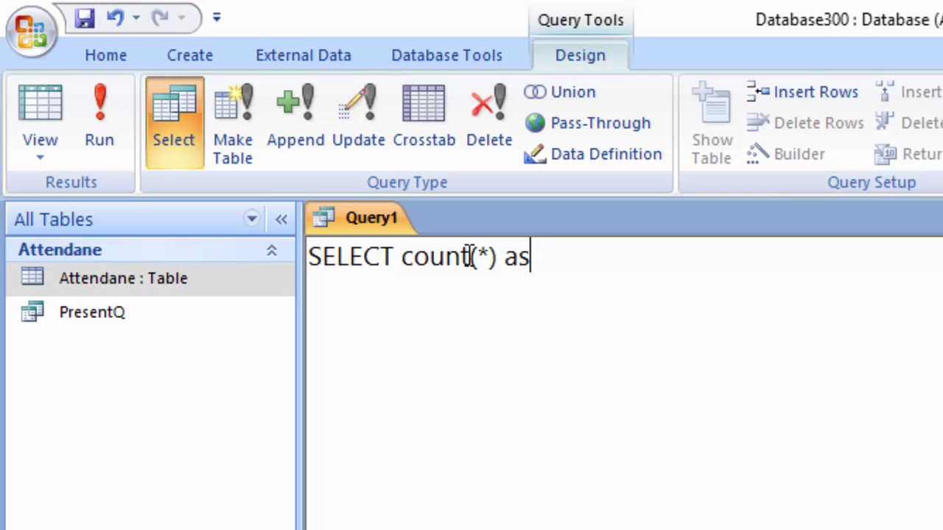
text(Abs)
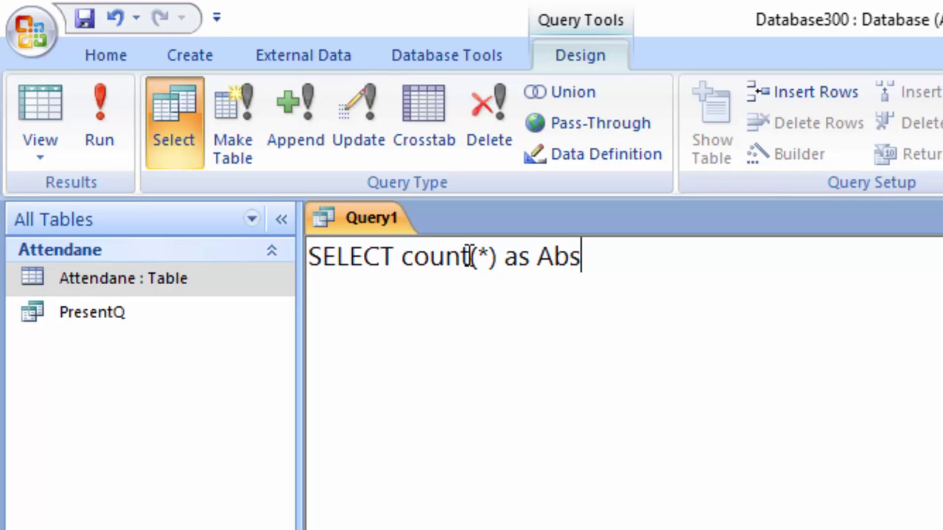
text(e)
text(nt)
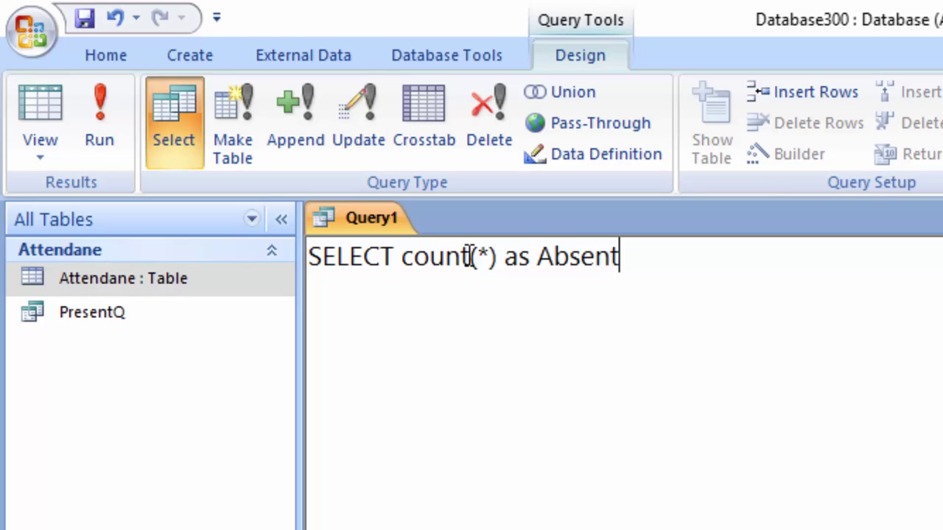
text(_count )
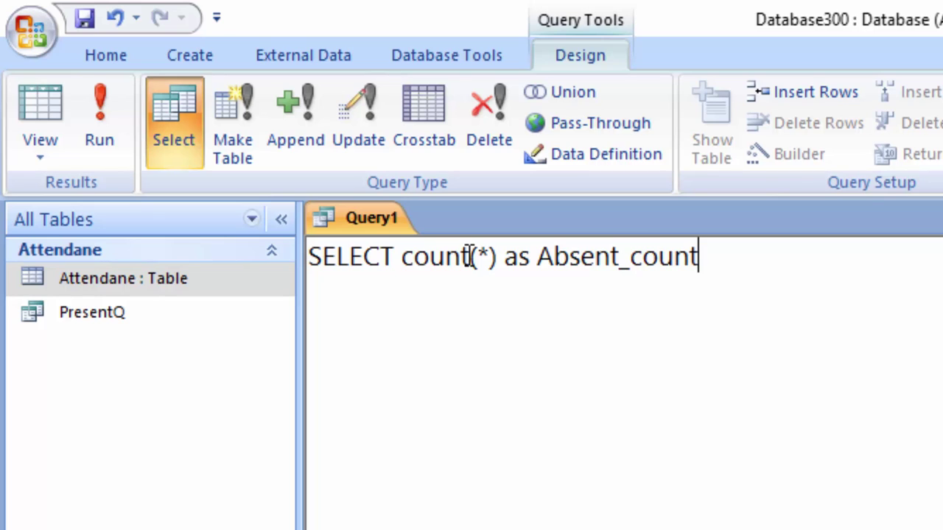
text(from)
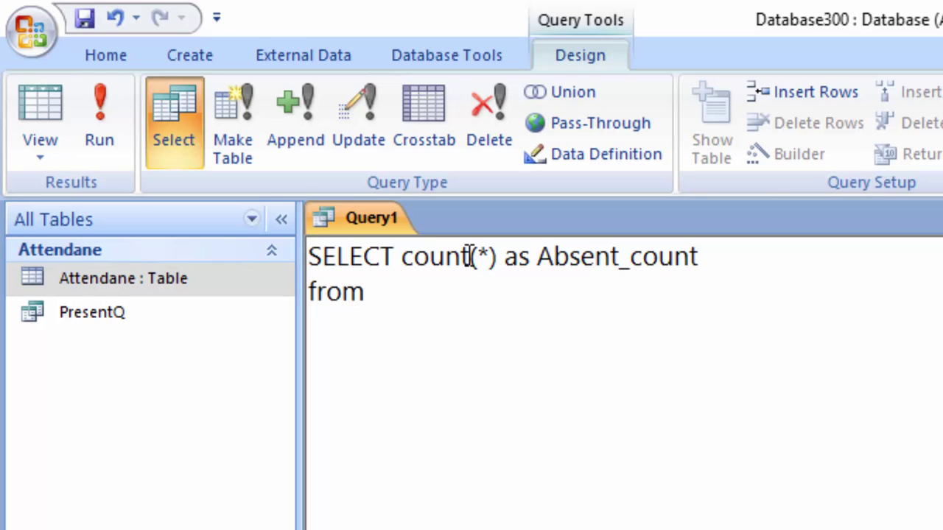
text( Atten)
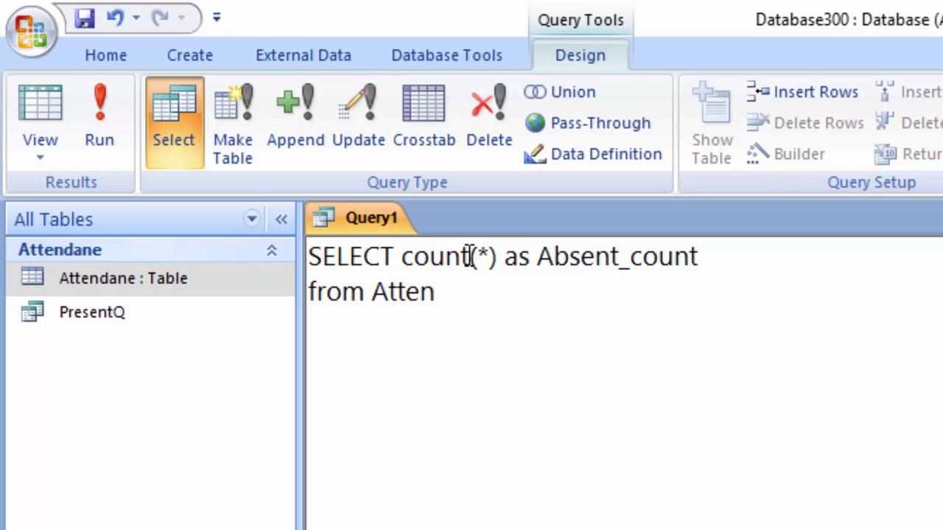
text(dane)
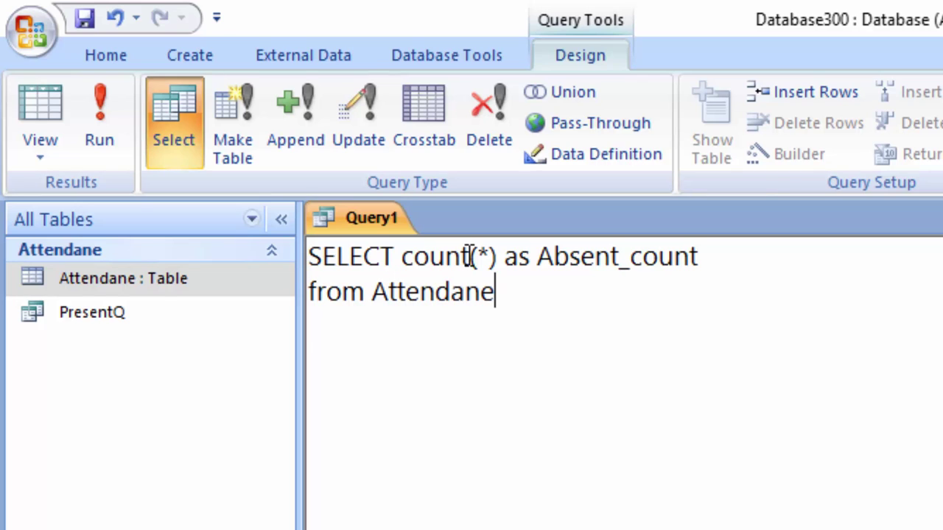
key(Return)
text(where)
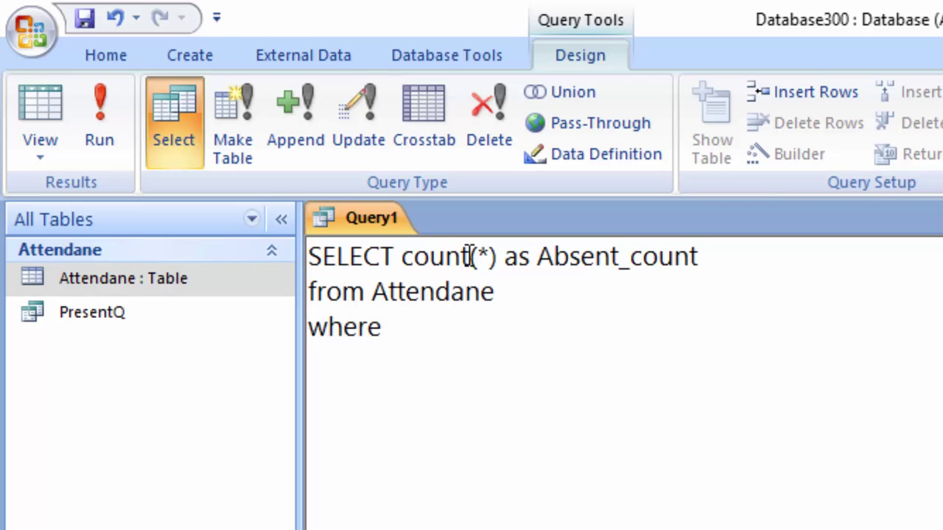
Step: Add Attendance="A" to the where clause after checking the table, then close the Attendane table
double_click(149, 286)
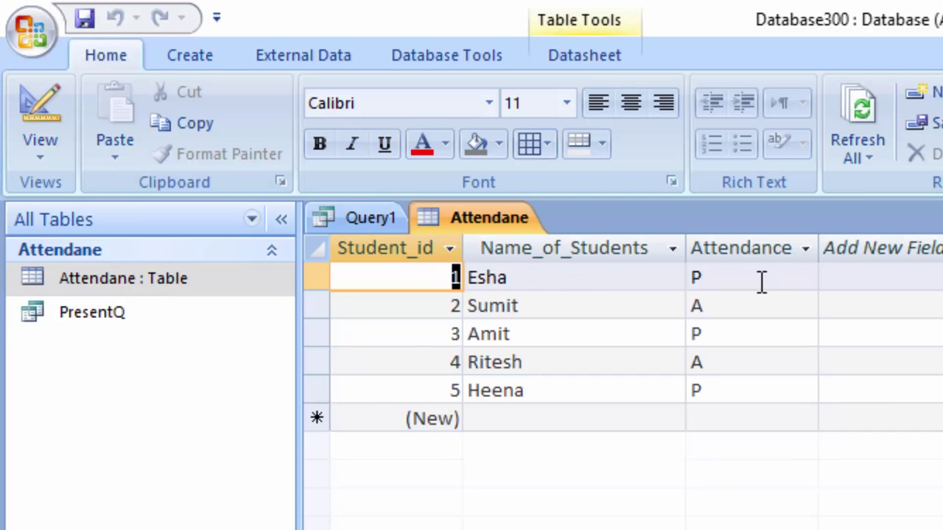
click(366, 219)
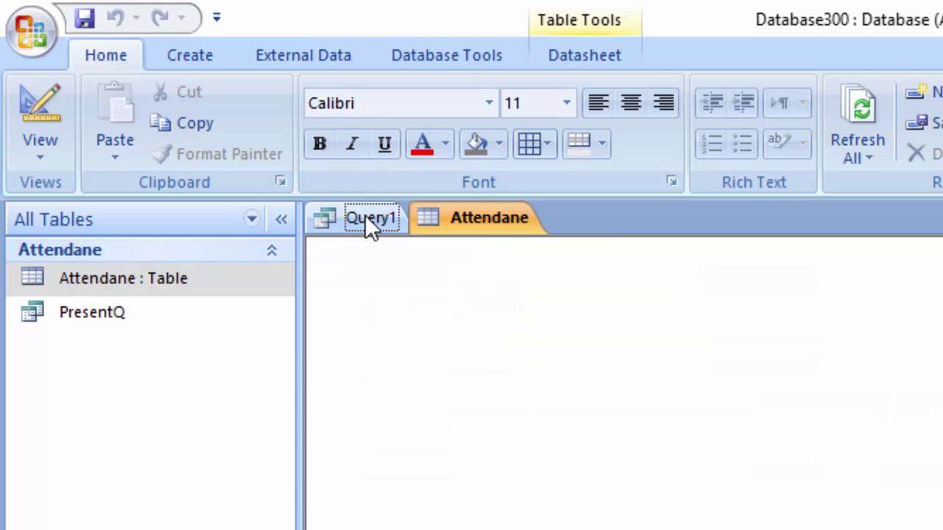
text(Att)
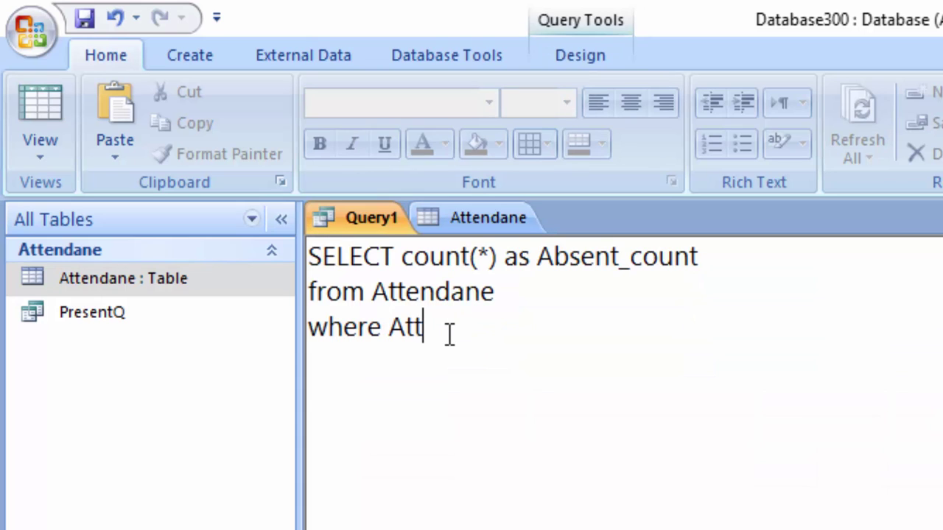
text(endance)
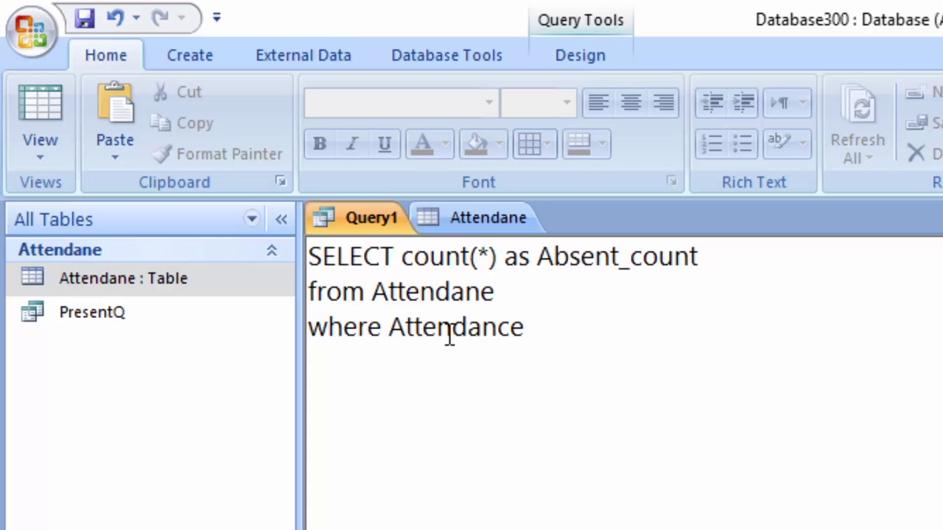
text(="A";)
click(510, 217)
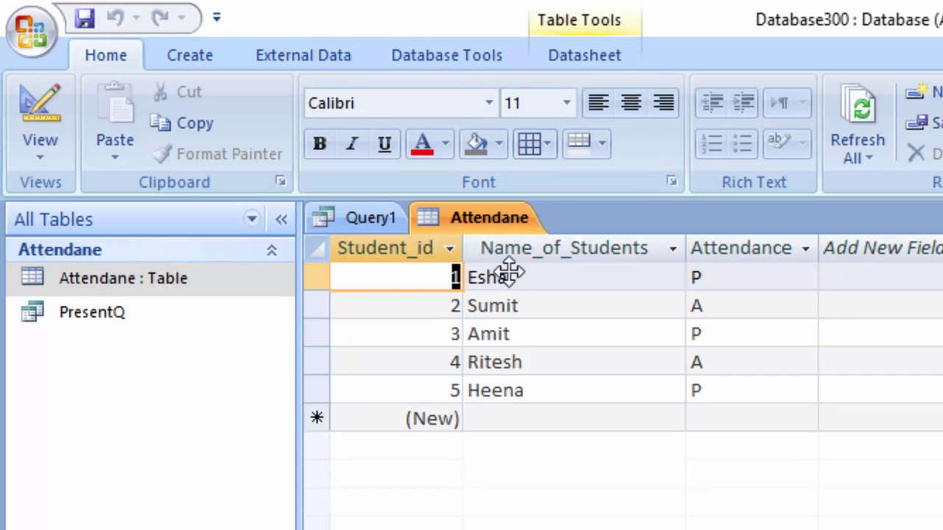
click(720, 305)
drag(712, 305, 691, 305)
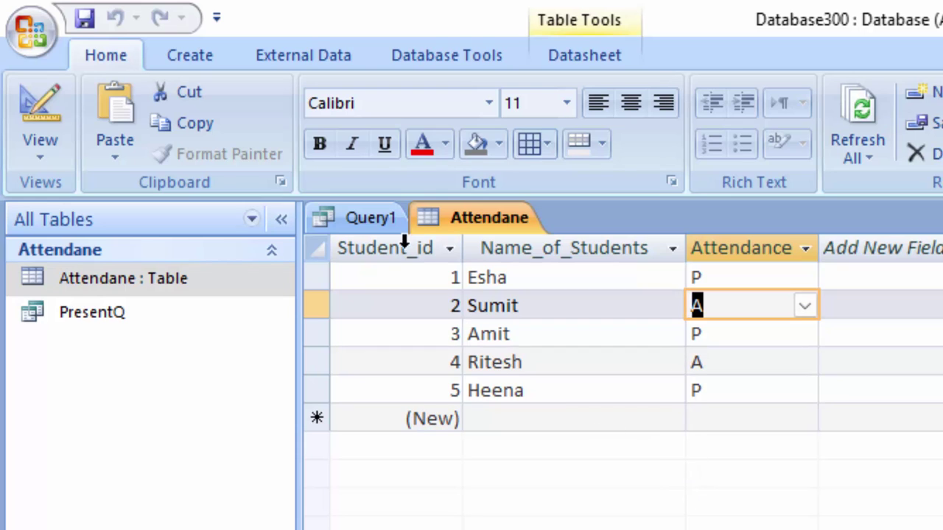
click(375, 218)
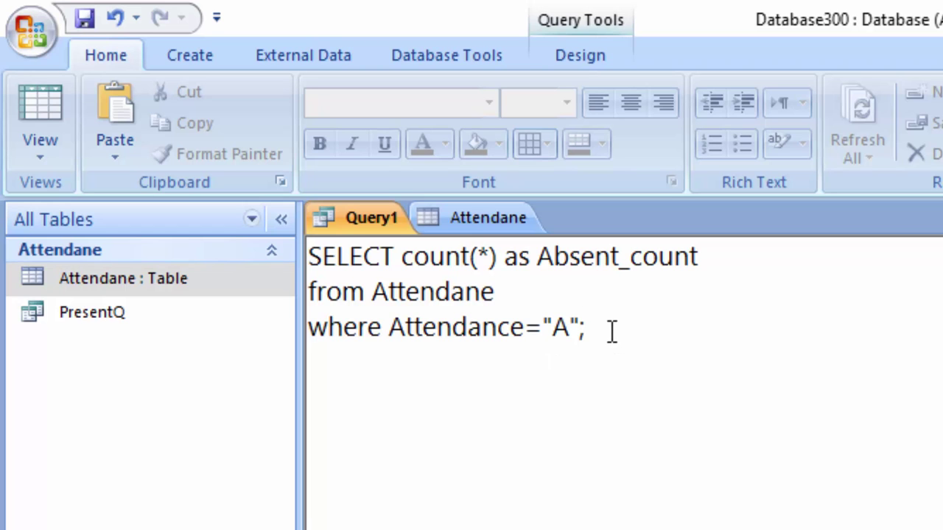
right_click(480, 208)
click(548, 251)
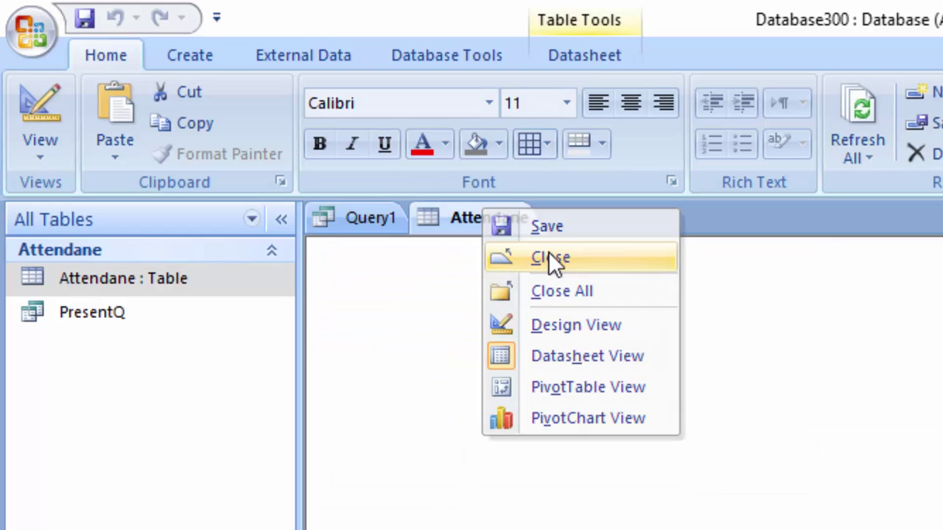
drag(585, 329, 233, 247)
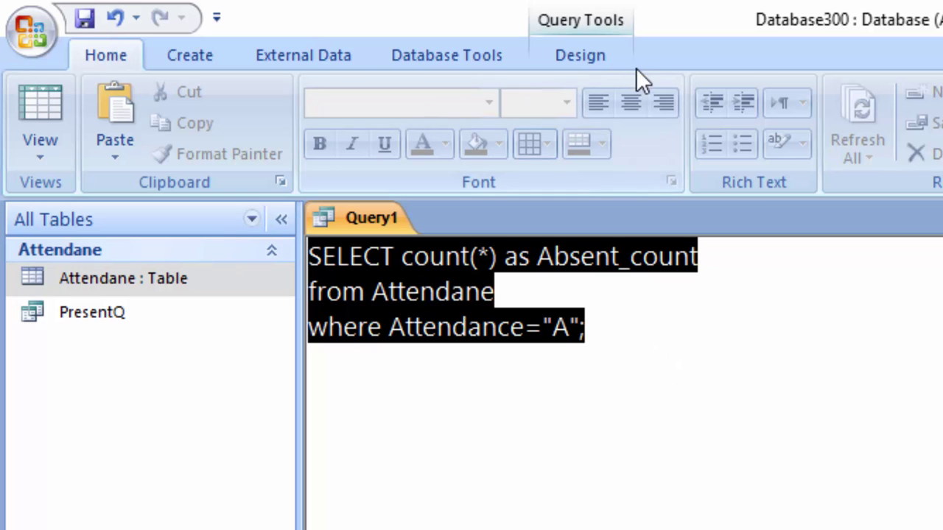
click(612, 59)
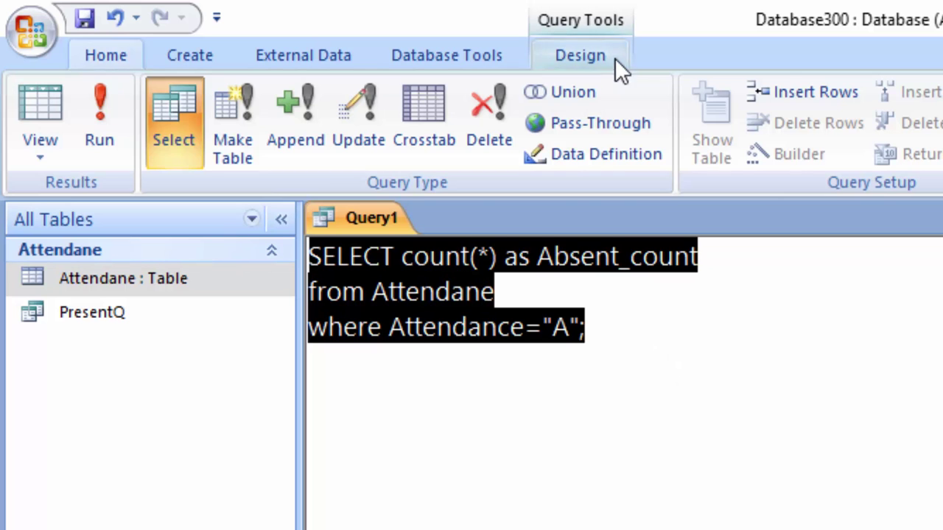
Step: Run the absent query for an Absent_count of 2 and widen the column to show its header
click(94, 110)
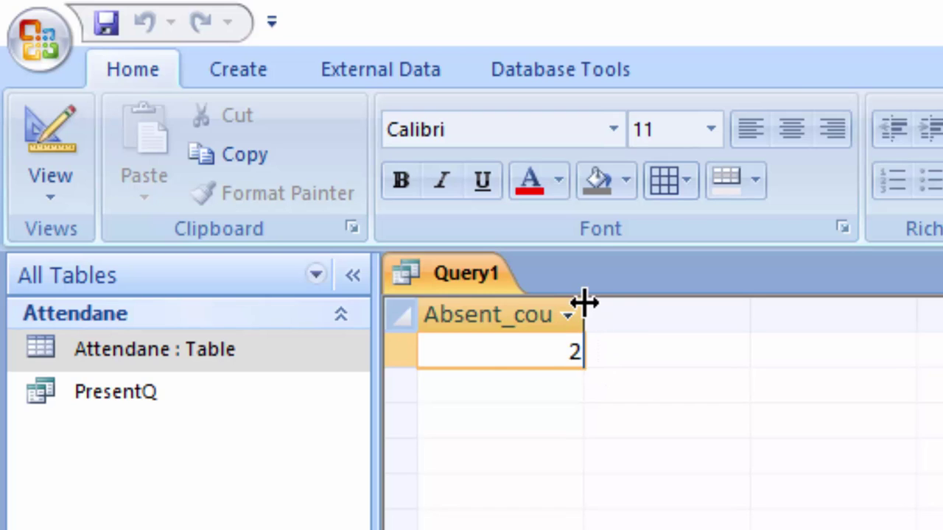
drag(585, 315, 652, 369)
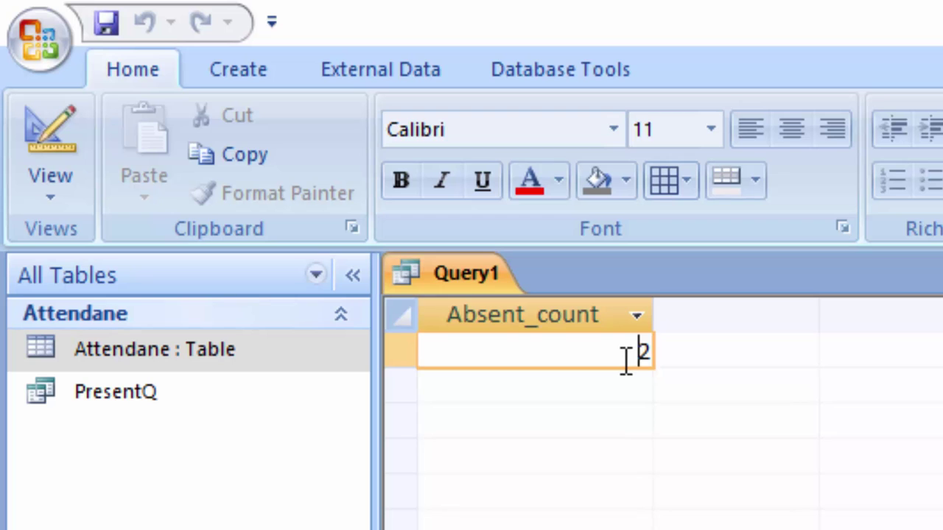
click(626, 357)
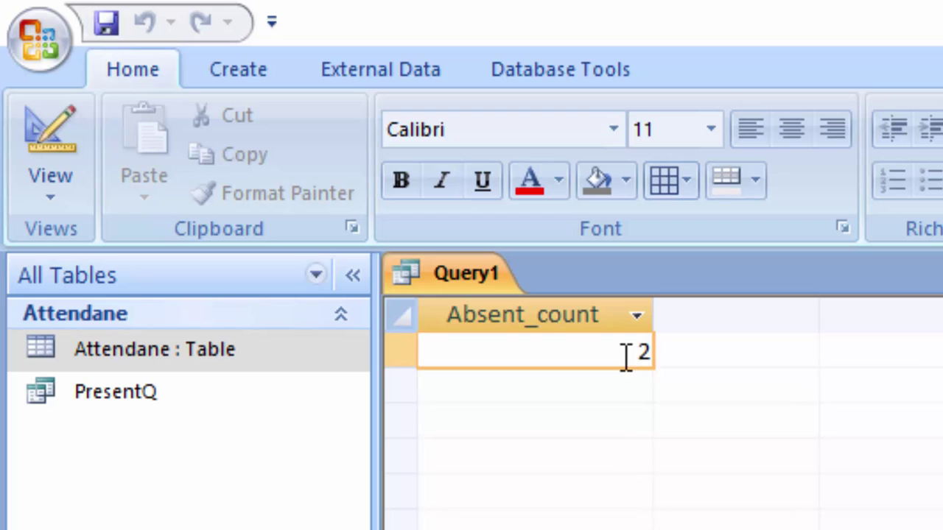
click(184, 367)
Step: Add a sixth student record to Attendane, entering a name and marking Attendance as P
double_click(190, 380)
click(624, 519)
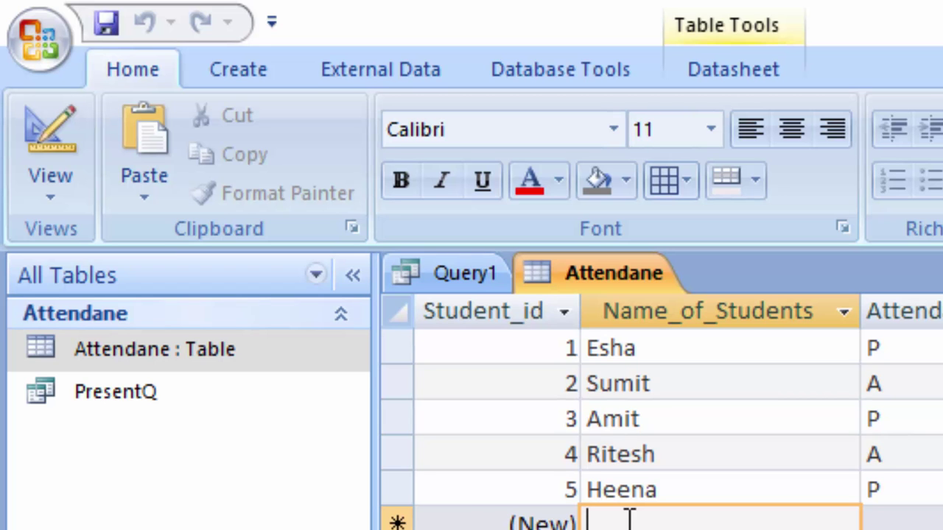
text(Durg)
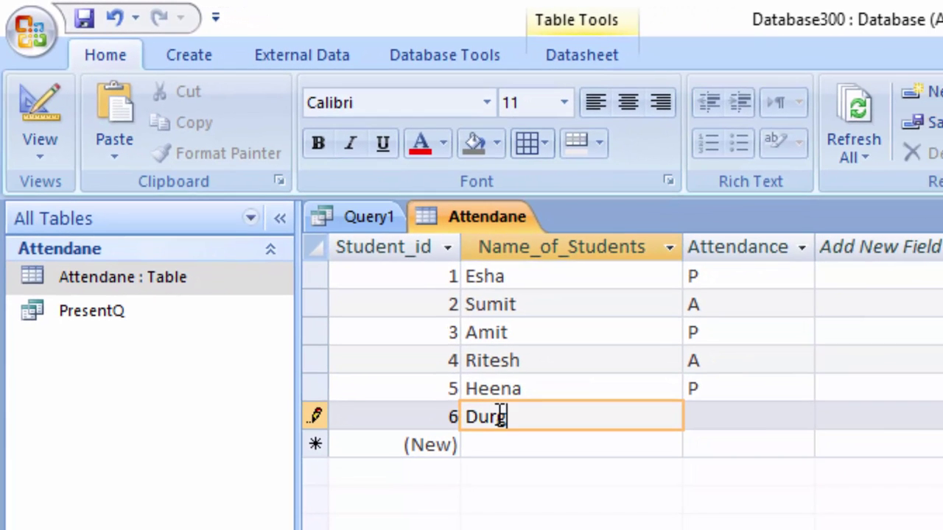
text(esh)
key(Tab)
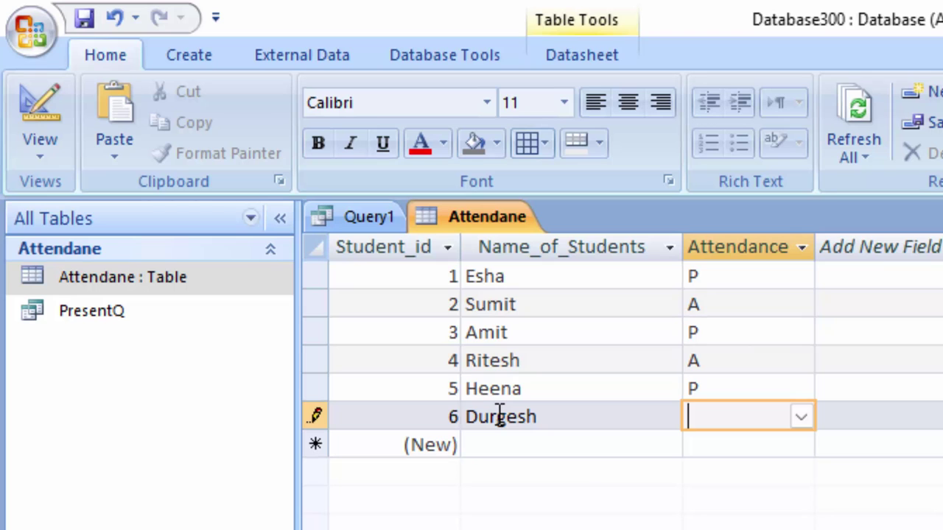
click(802, 416)
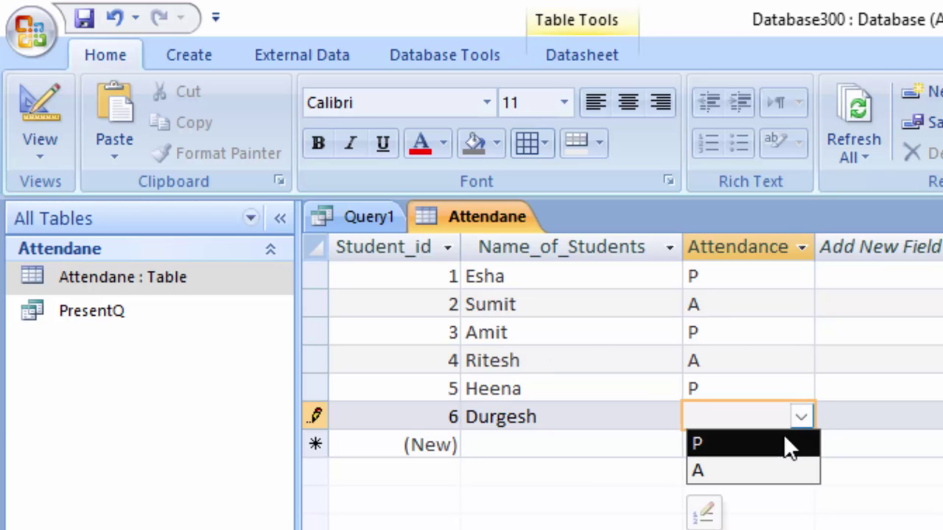
click(784, 434)
click(481, 442)
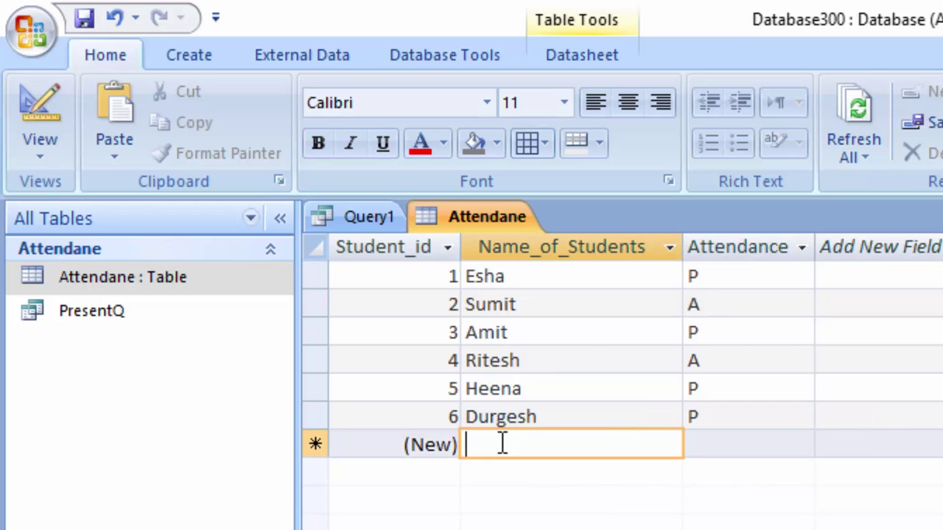
Step: Save the absent-count query under the name Absent
right_click(356, 224)
click(413, 243)
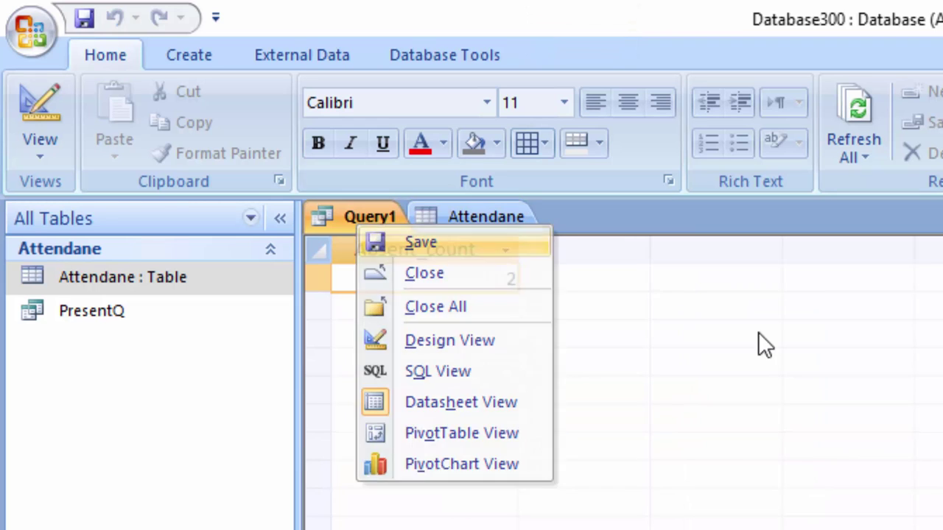
key(BackSpace)
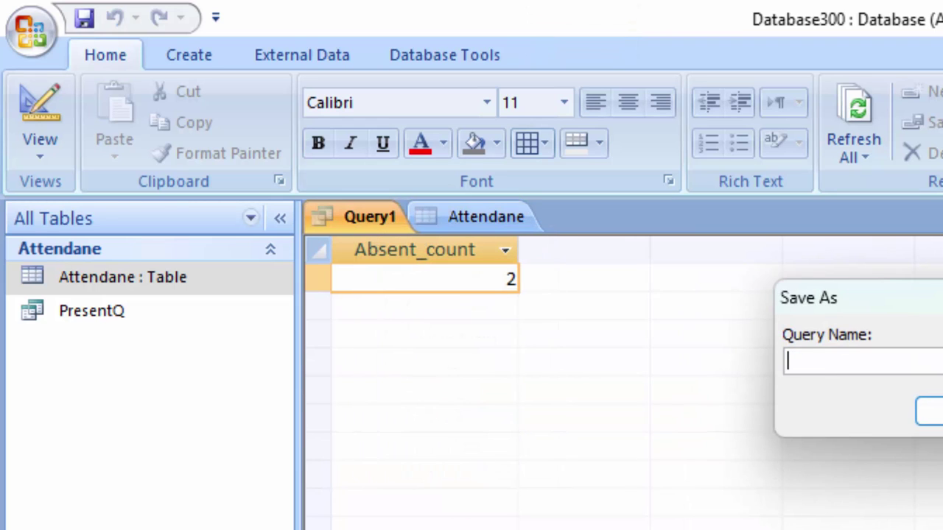
text(Absent)
key(Return)
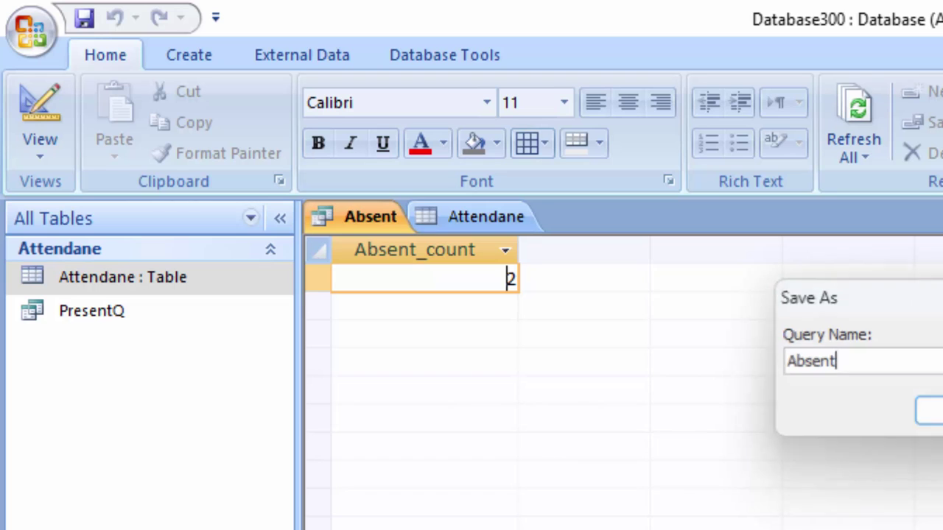
double_click(156, 281)
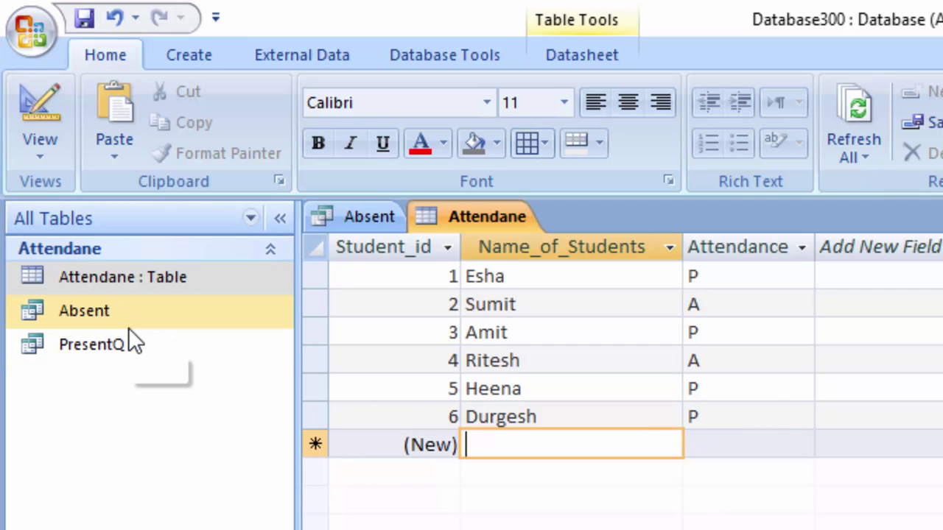
Step: Open PresentQ to confirm 4 present students, then review the attendance values in Attendane
click(139, 346)
double_click(140, 346)
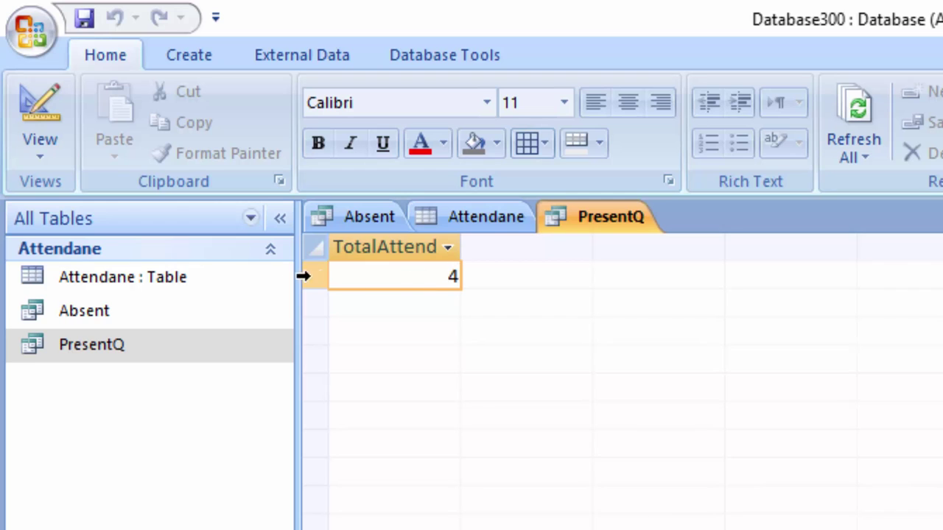
click(185, 277)
double_click(186, 278)
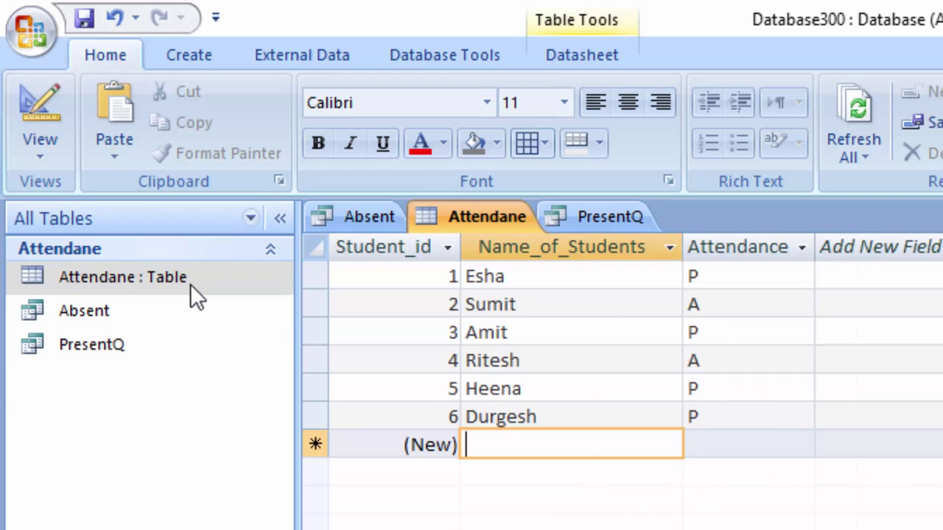
click(696, 274)
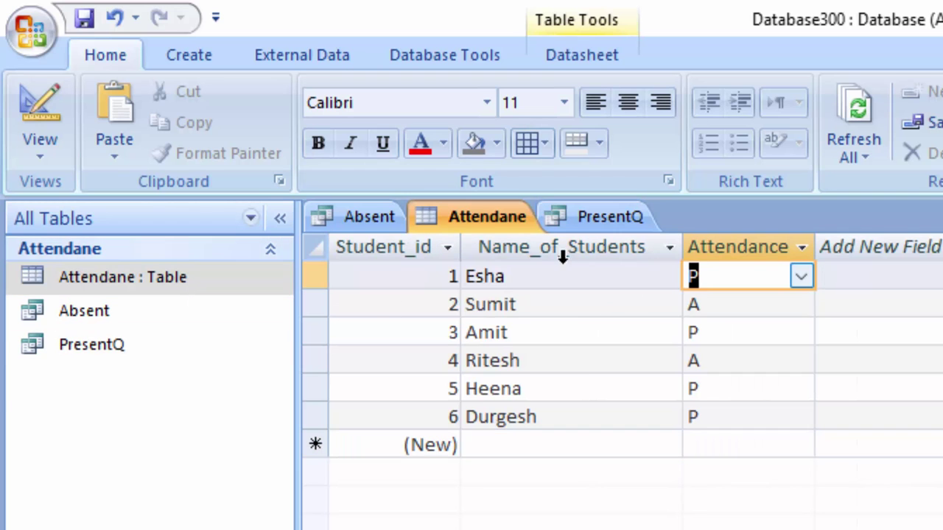
click(715, 332)
click(730, 383)
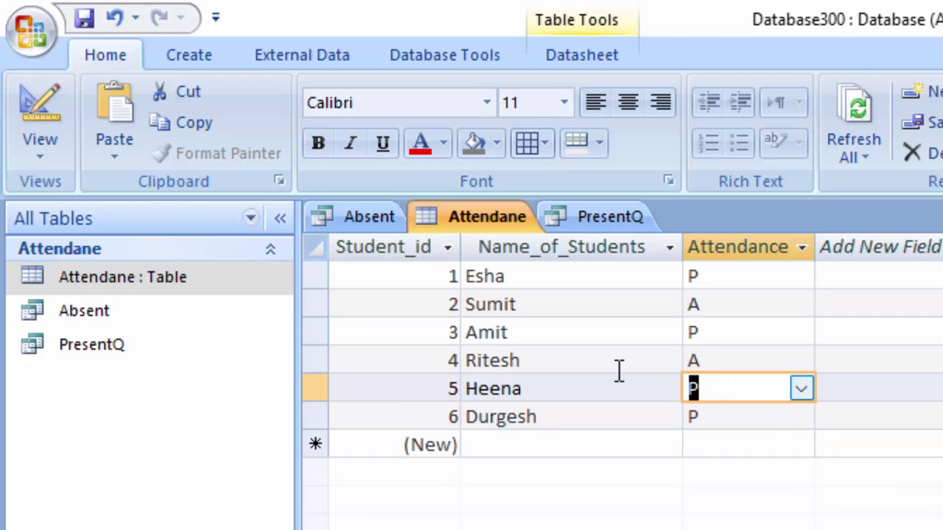
click(753, 414)
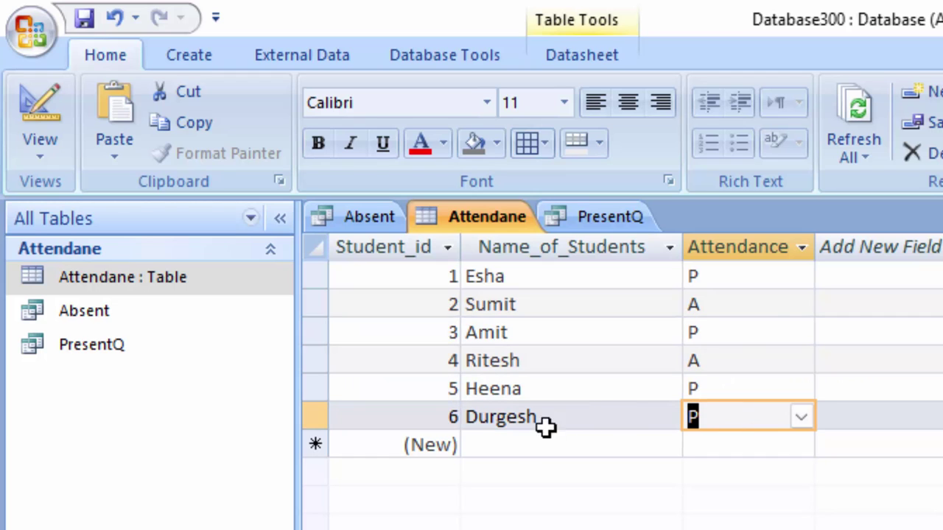
Step: Add a seventh student record with a name and Attendance A
click(505, 450)
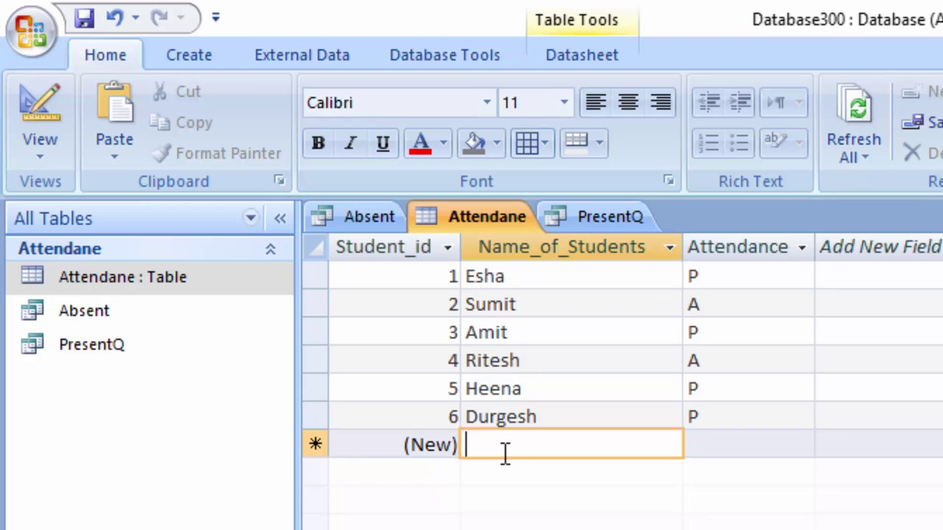
text(KK)
key(Tab)
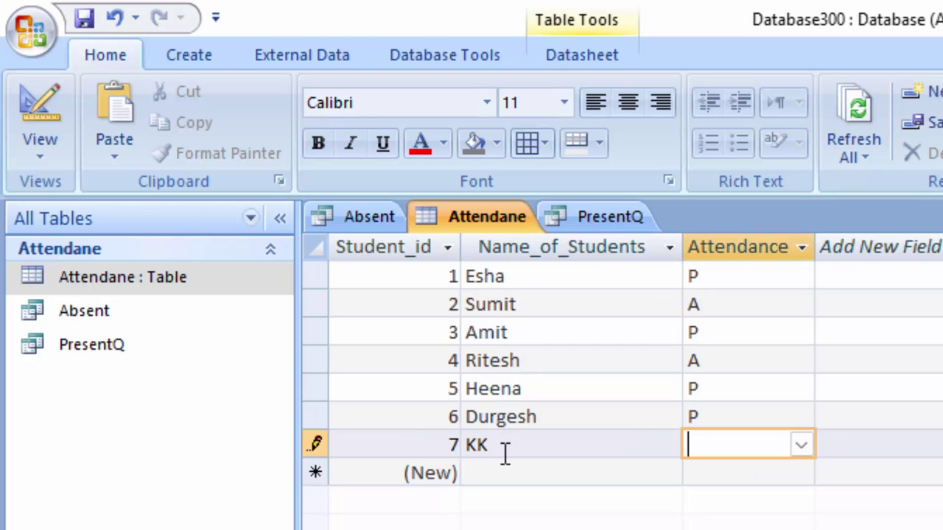
text(A)
key(Tab)
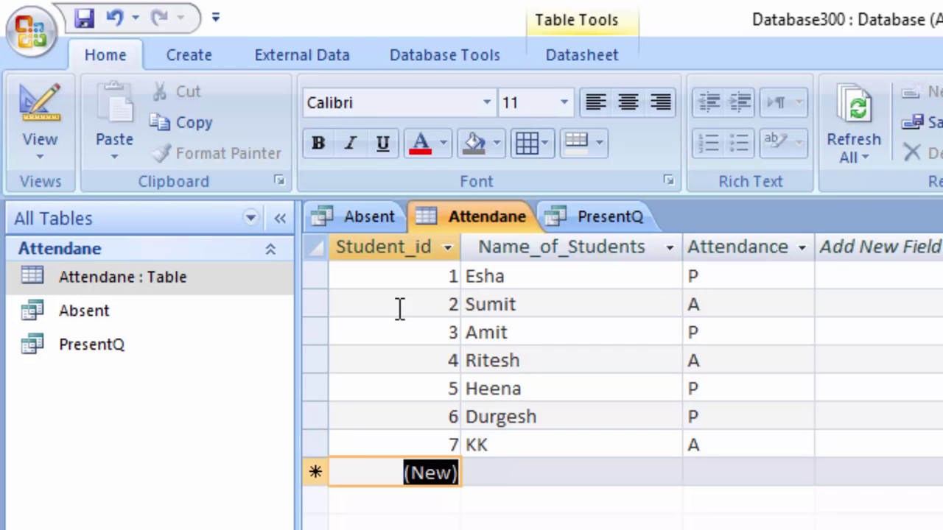
Step: Refresh the Absent query to show an Absent_count of 3, then switch it to SQL View
click(352, 215)
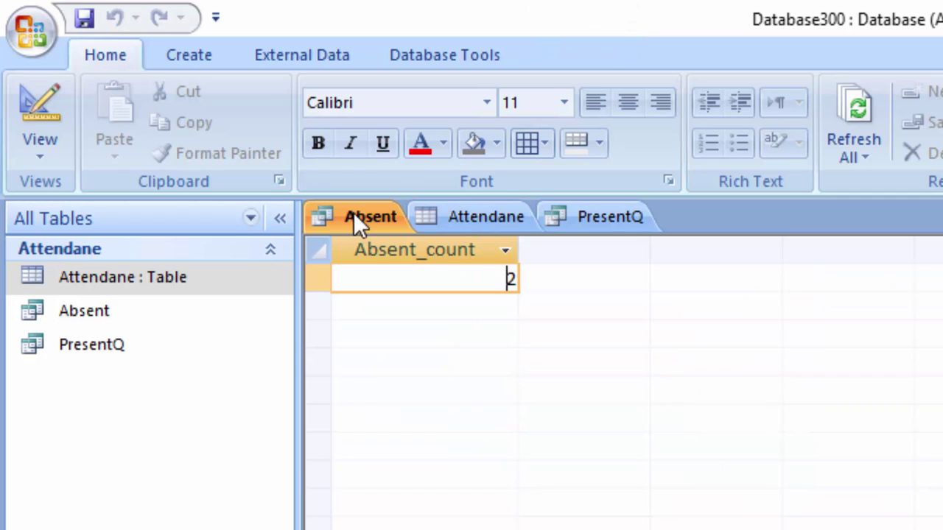
click(853, 107)
click(479, 276)
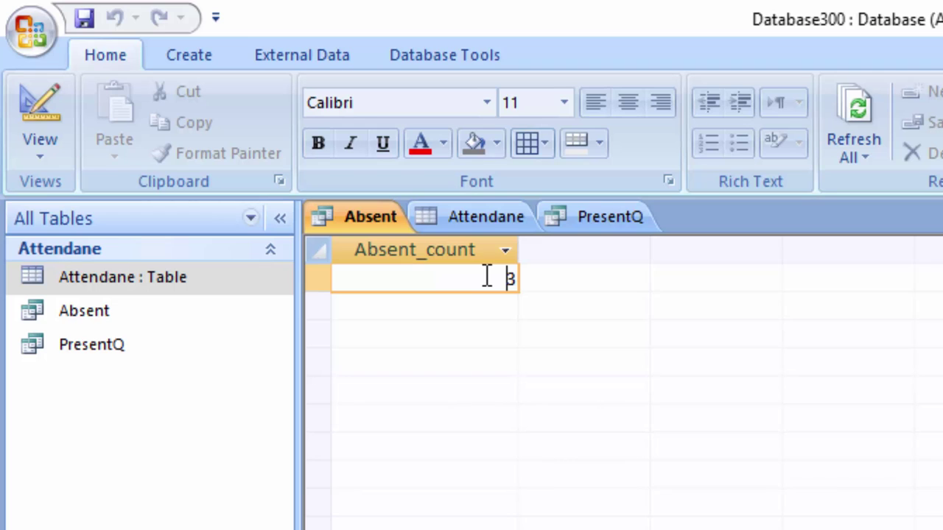
click(374, 224)
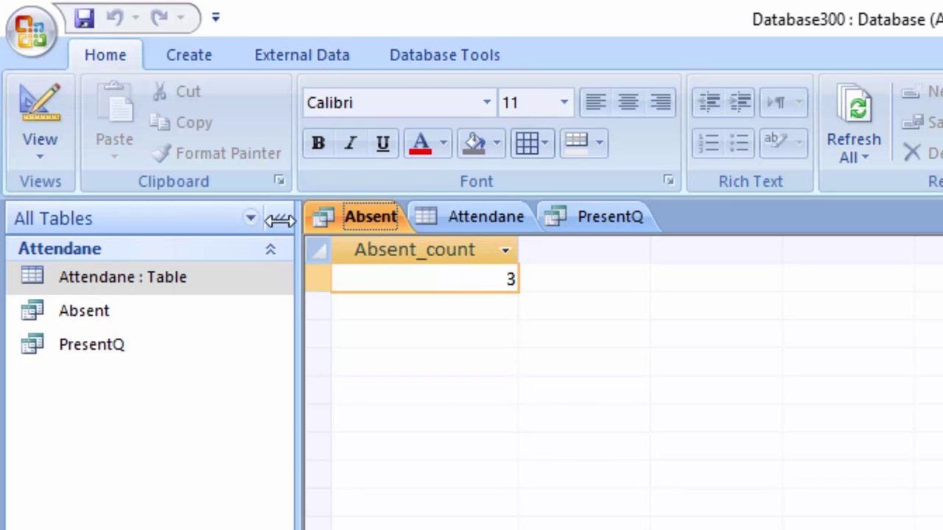
click(22, 154)
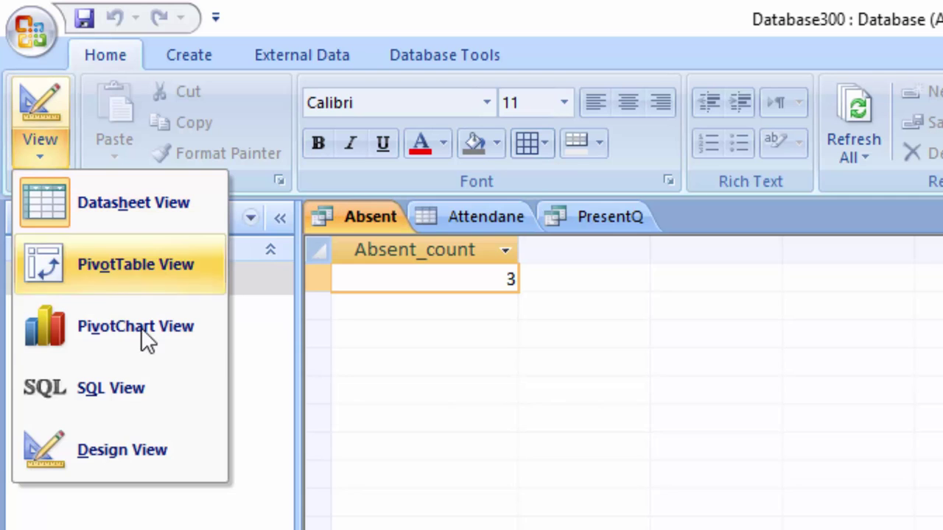
click(140, 383)
click(633, 319)
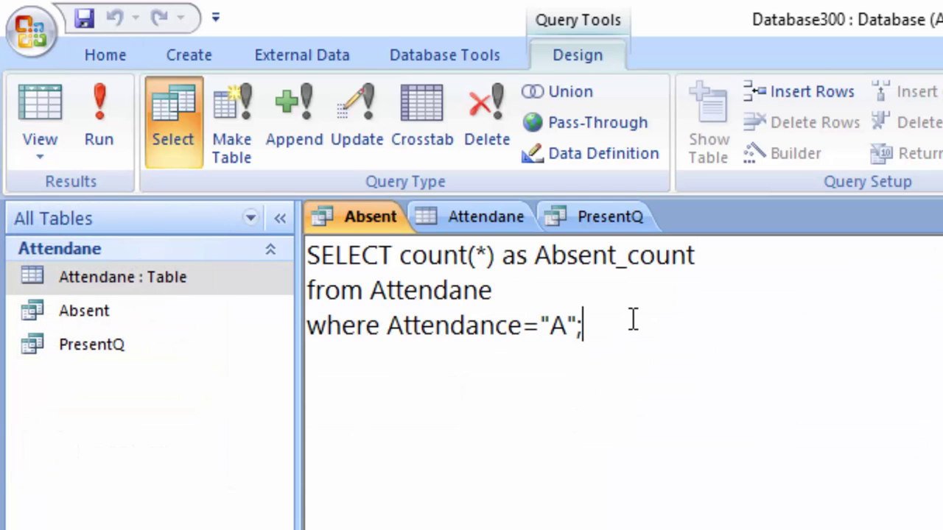